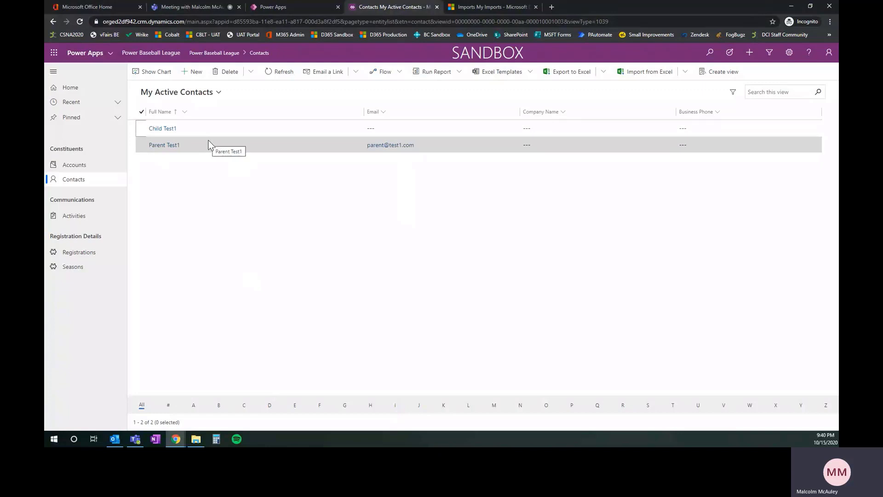
Open the Parent Test1 contact and switch its contact type to Youth and back to Caregiver to compare the form fields
left_click(165, 146)
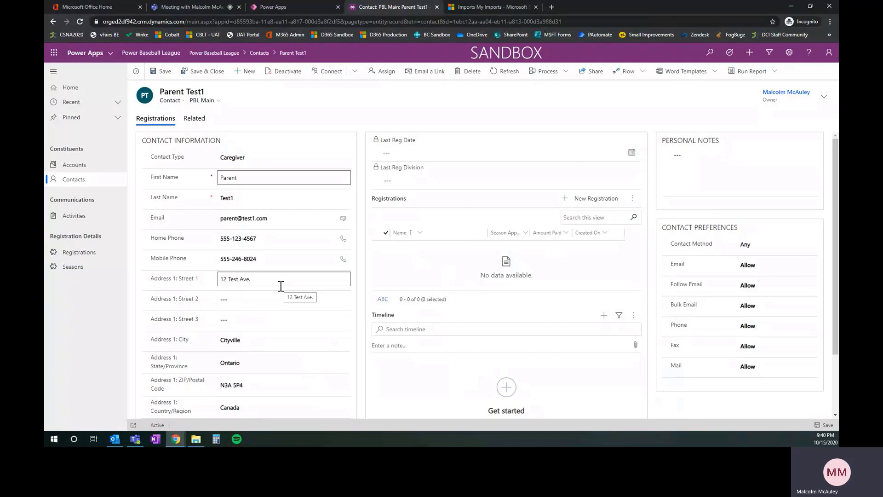
left_click(252, 160)
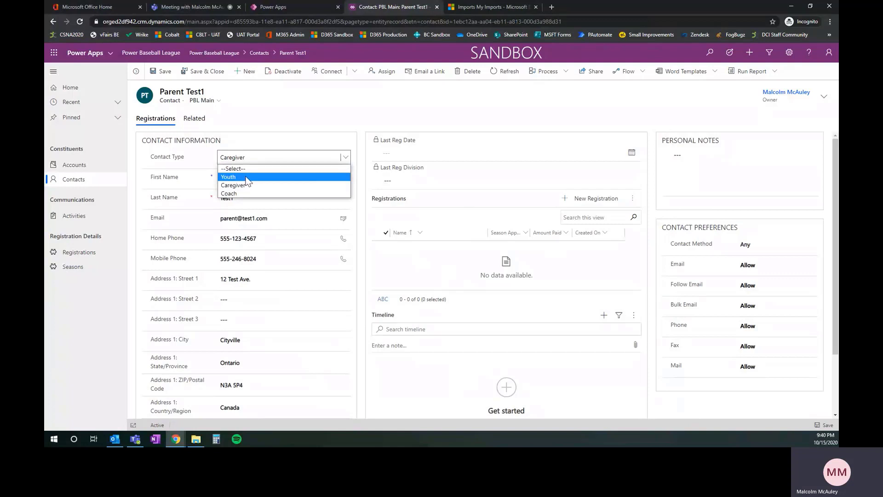
left_click(239, 177)
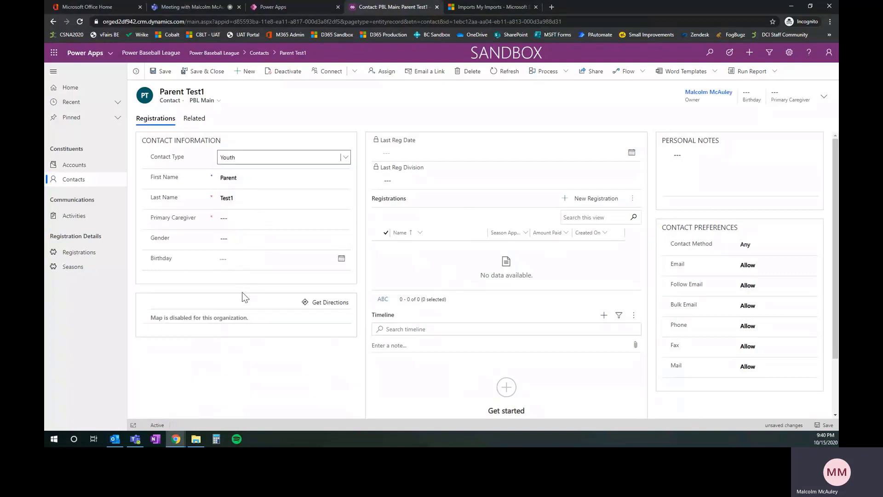
left_click(251, 157)
left_click(252, 186)
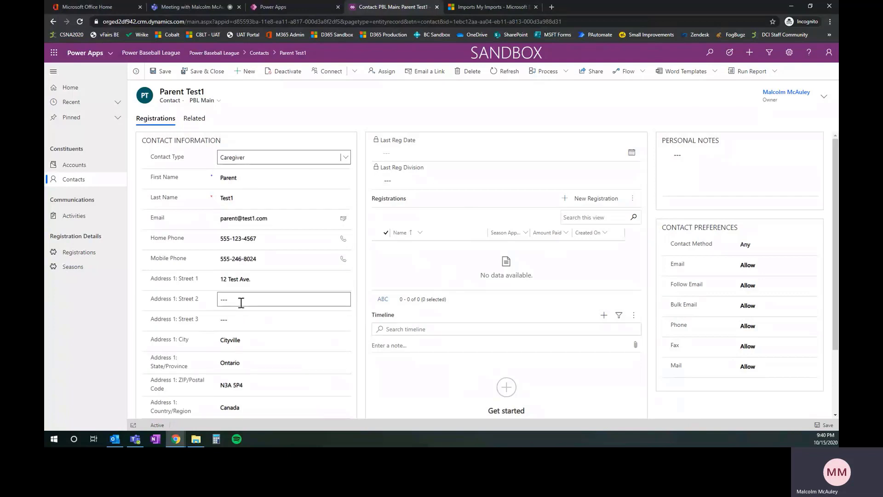
left_click(261, 160)
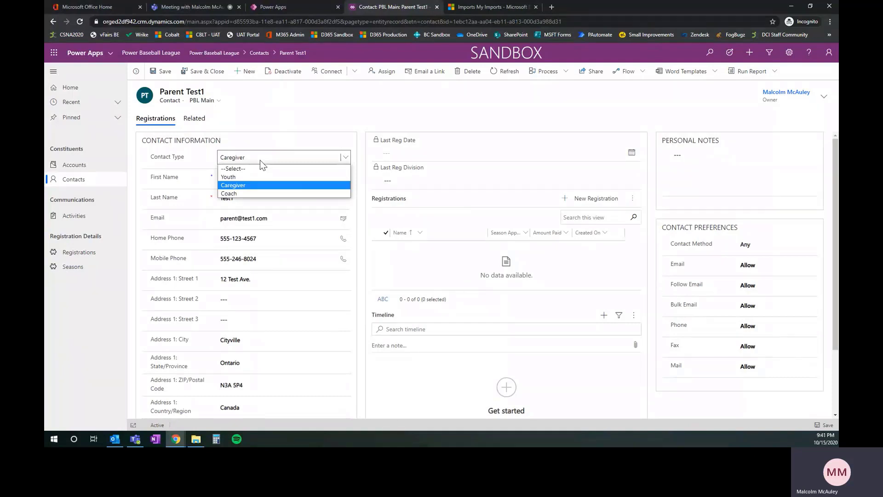
left_click(271, 131)
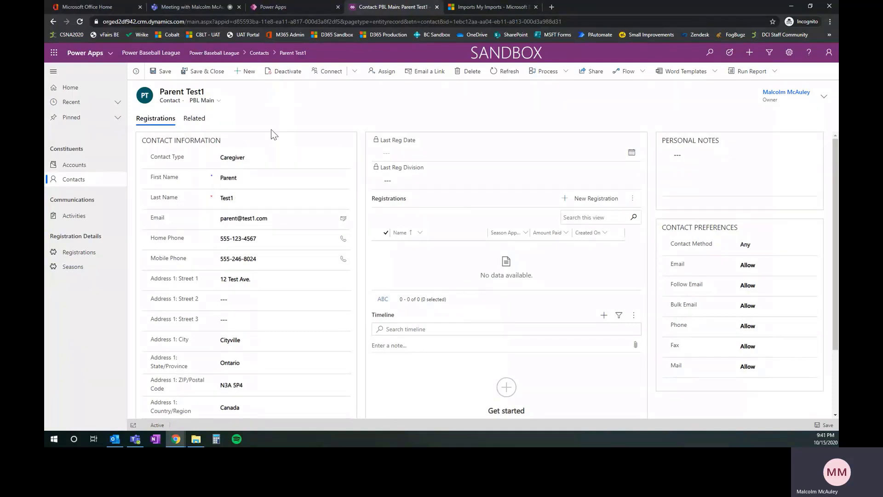
Bring up the PBL Import Files folder, look at its contacts and registrations files, and open PBL Contacts - 15-Oct-20
left_click_drag(46, 52, 444, 56)
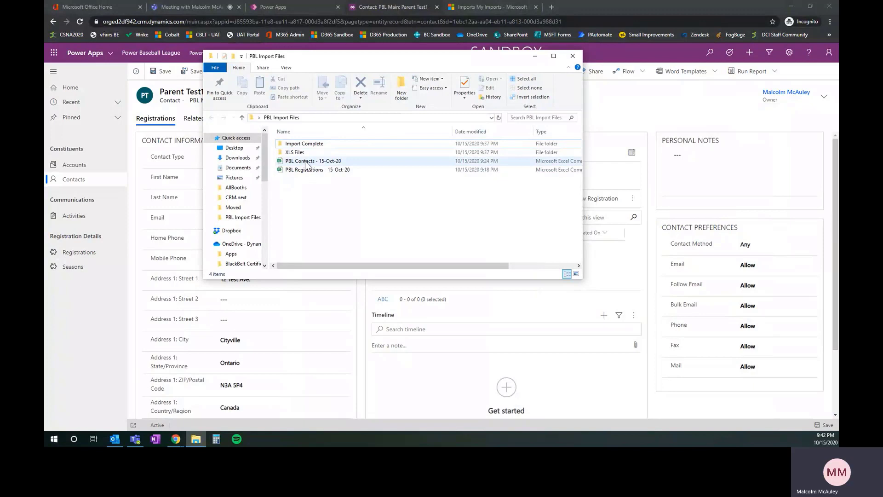
left_click(359, 164)
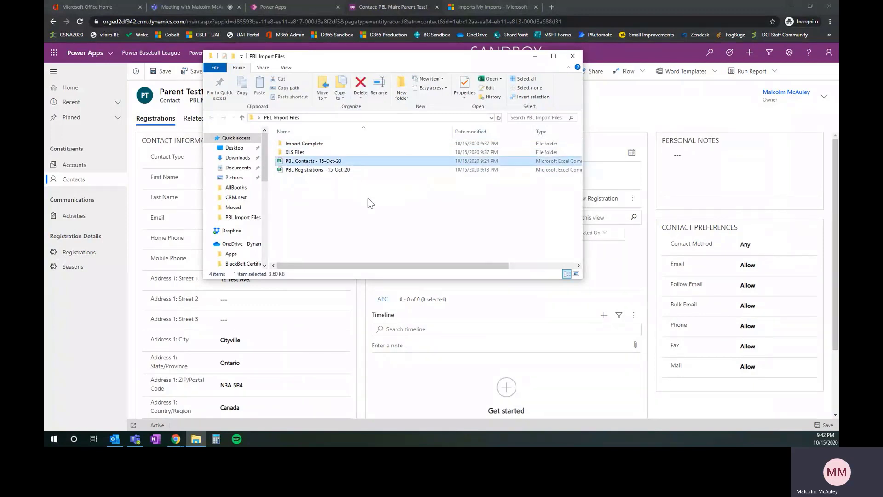
left_click(367, 171)
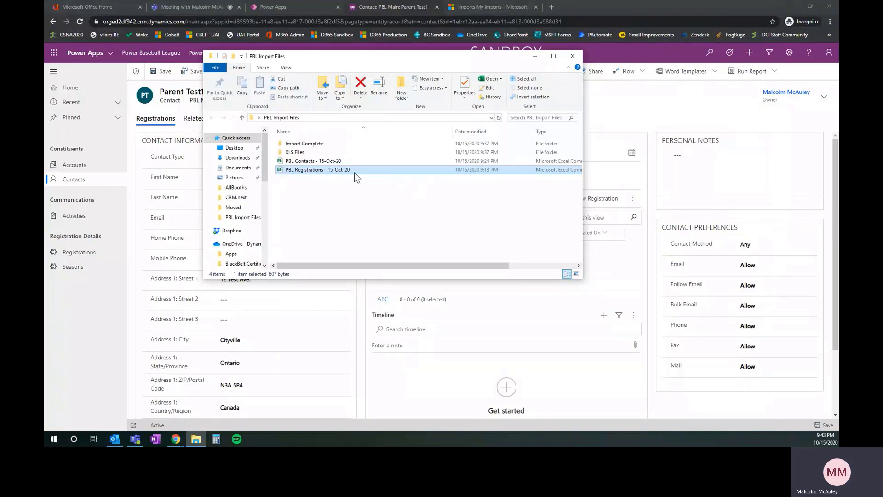
double_click(309, 161)
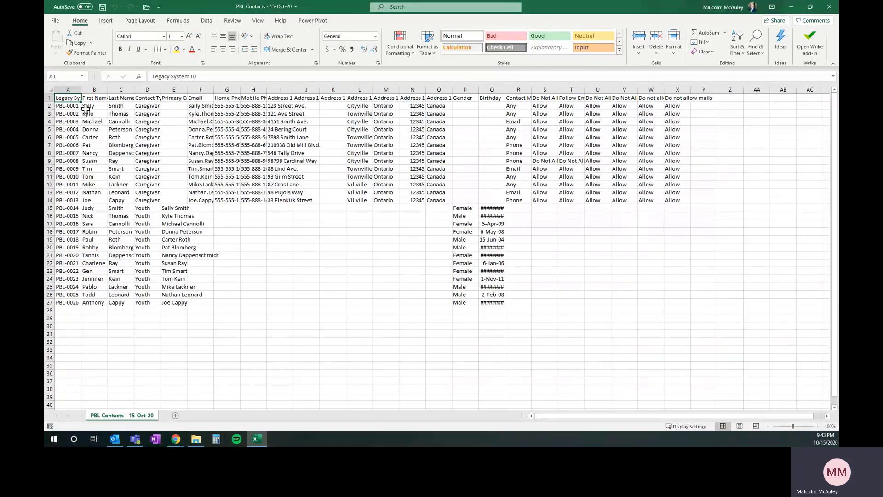
Highlight the caregiver rows B2:D14 and the youth rows B15:E27 in the contacts sheet for review
mouse_move(85, 107)
left_mouse_down()
mouse_move(155, 110)
mouse_move(155, 199)
left_mouse_up()
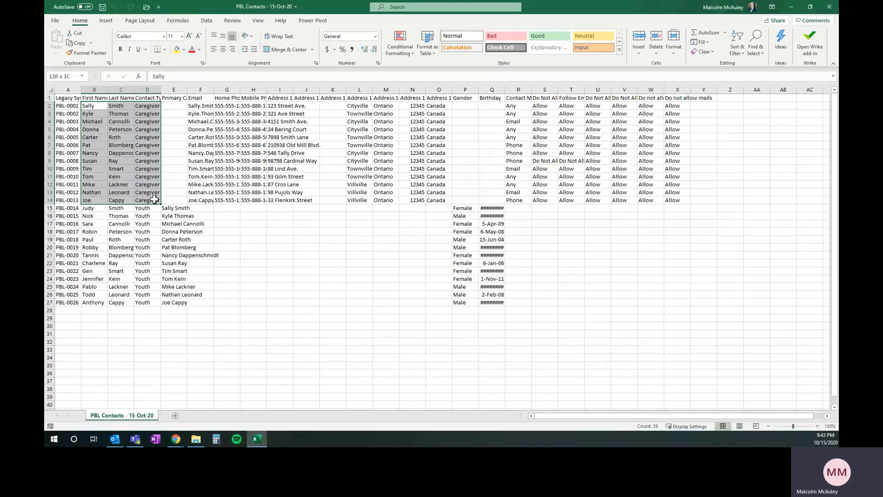
left_click_drag(155, 200, 154, 199)
left_click_drag(90, 210, 172, 303)
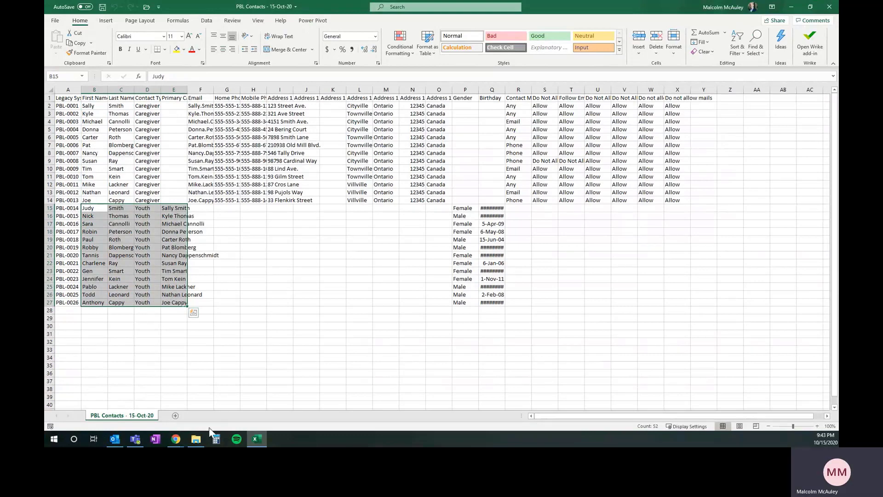
Switch to the Power Baseball League app in the browser and open the Child Test1 contact to inspect its Primary Caregiver field
left_click(175, 438)
left_click(147, 407)
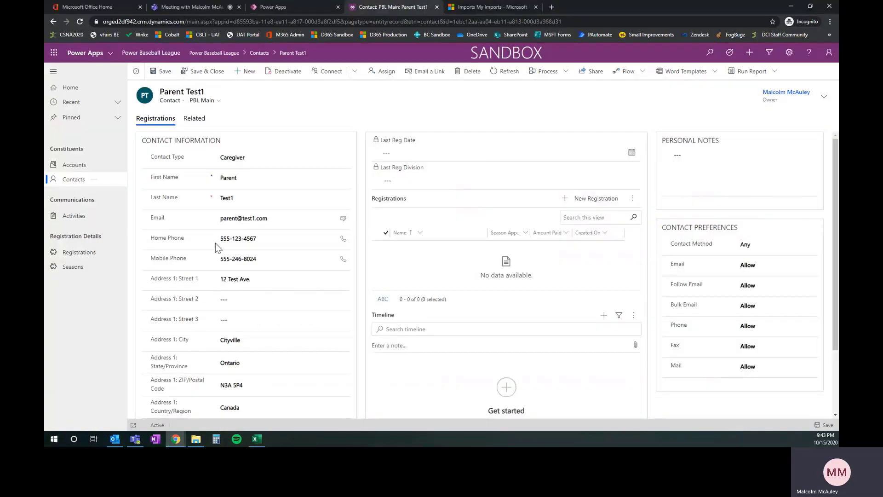
left_click(259, 52)
left_click(162, 129)
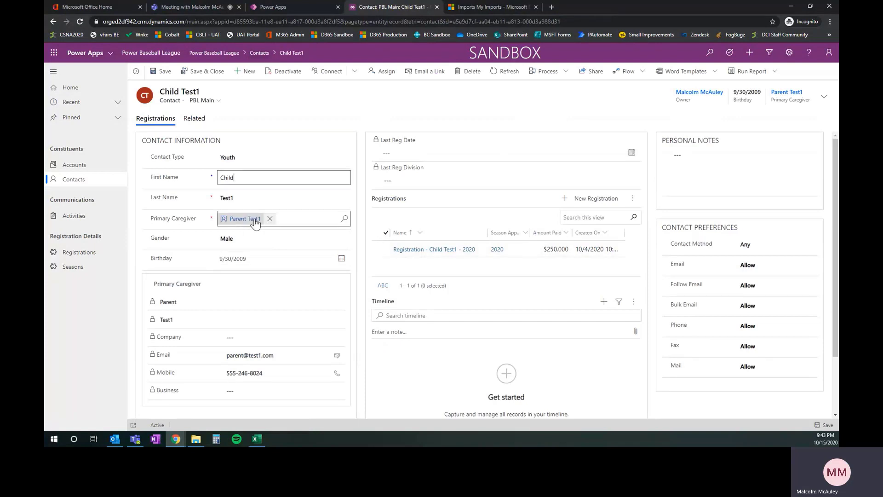
mouse_move(242, 224)
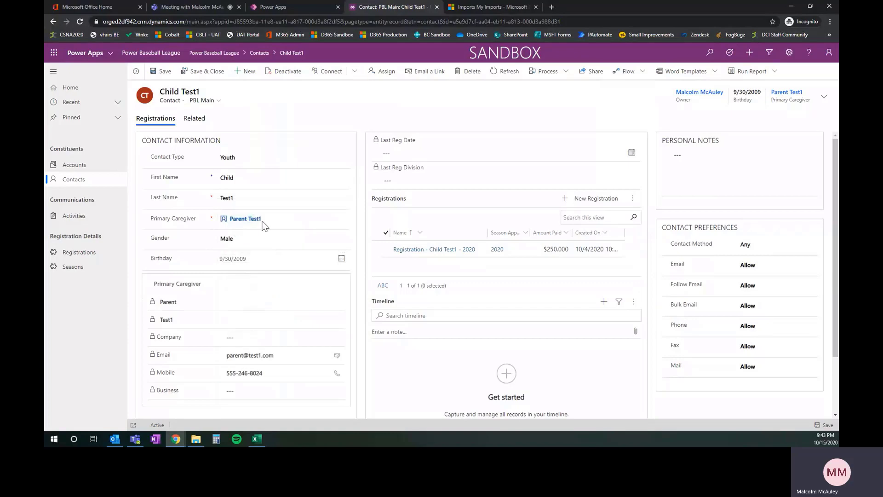
Return to the PBL Contacts workbook in Excel and review the youth rows B15:Q27 and their primary caregiver values in column E
left_click(257, 440)
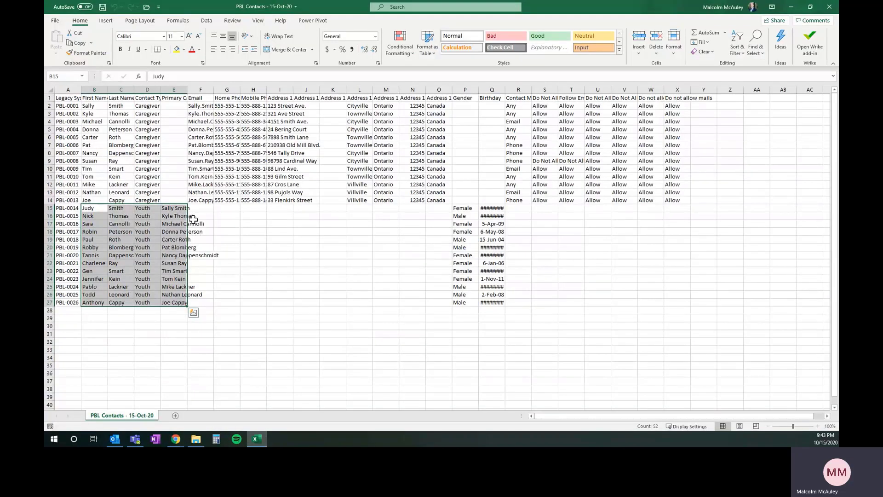
left_click(166, 178)
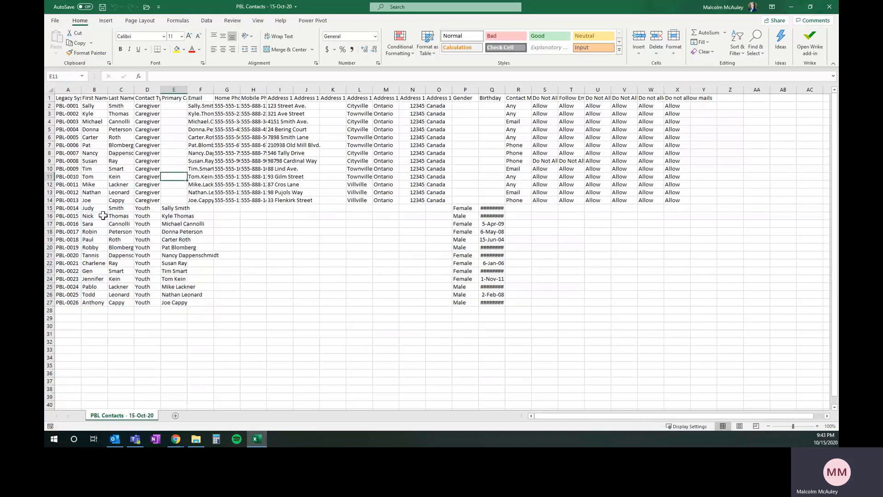
left_click_drag(92, 208, 488, 302)
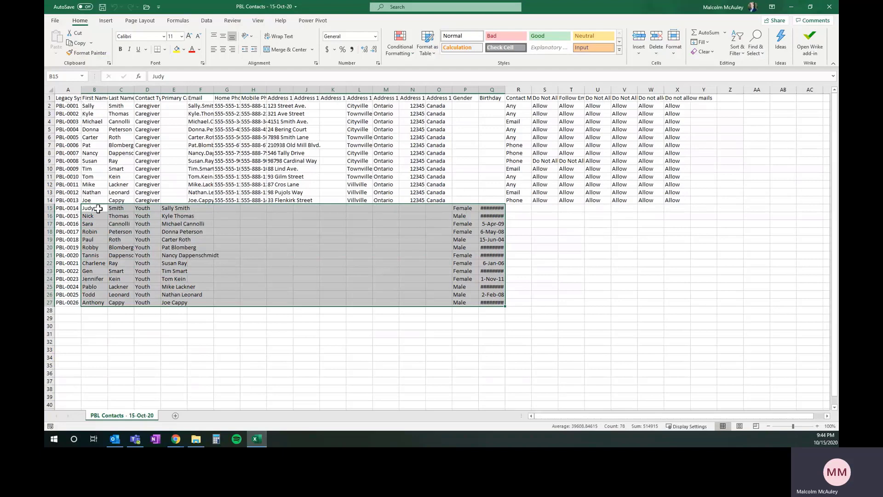
left_click_drag(98, 210, 177, 213)
left_click(172, 209)
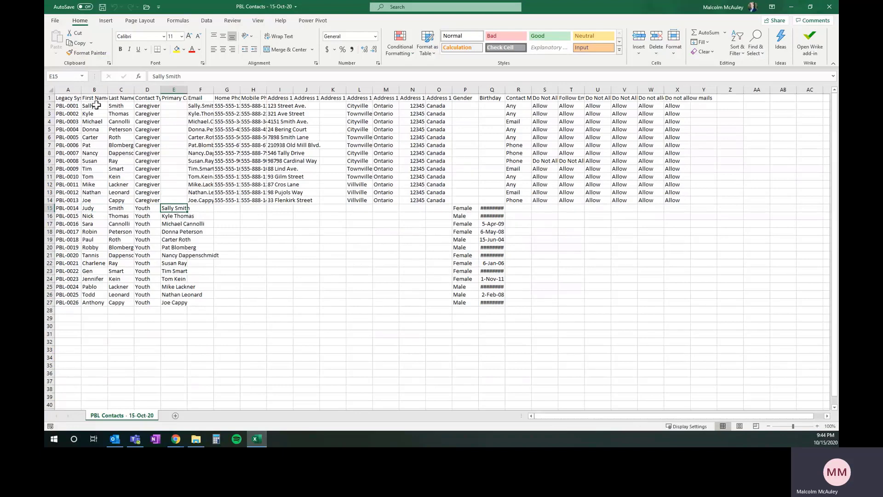
left_click_drag(97, 210, 486, 302)
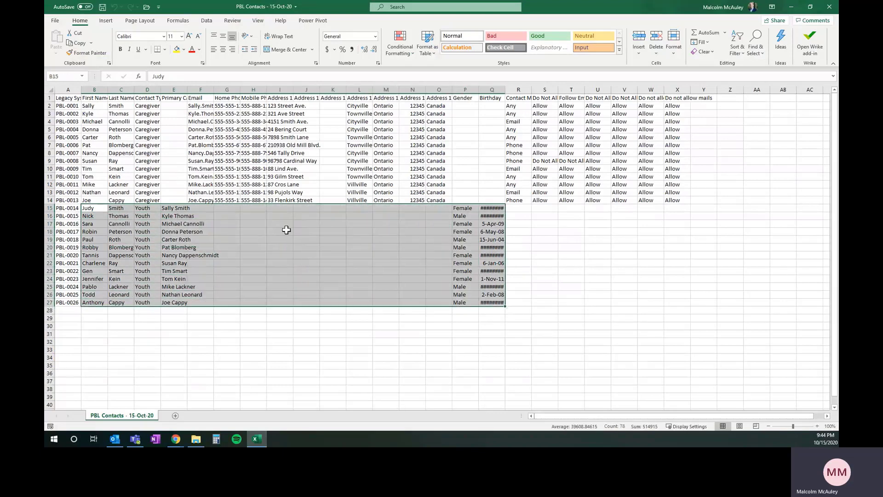
left_click(174, 208)
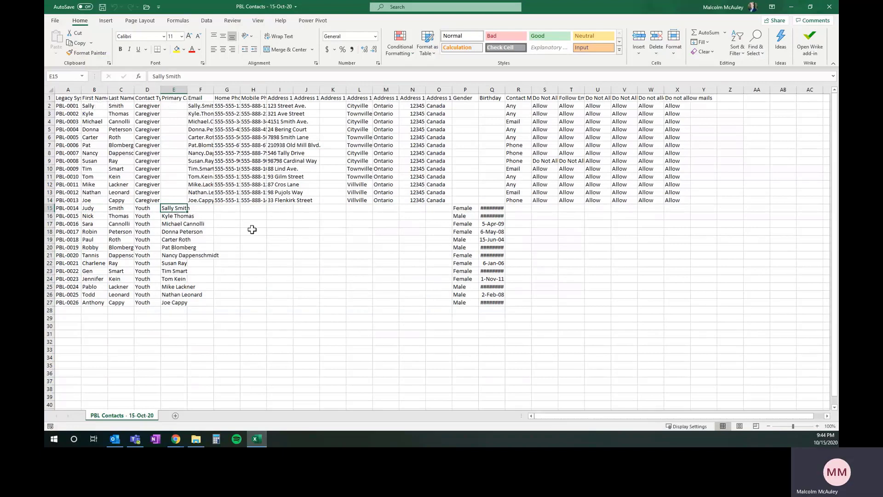
Highlight the phone and address cells G15:O27 of the youth rows for review, and close the contacts workbook
left_click(219, 208)
left_click_drag(252, 209, 434, 303)
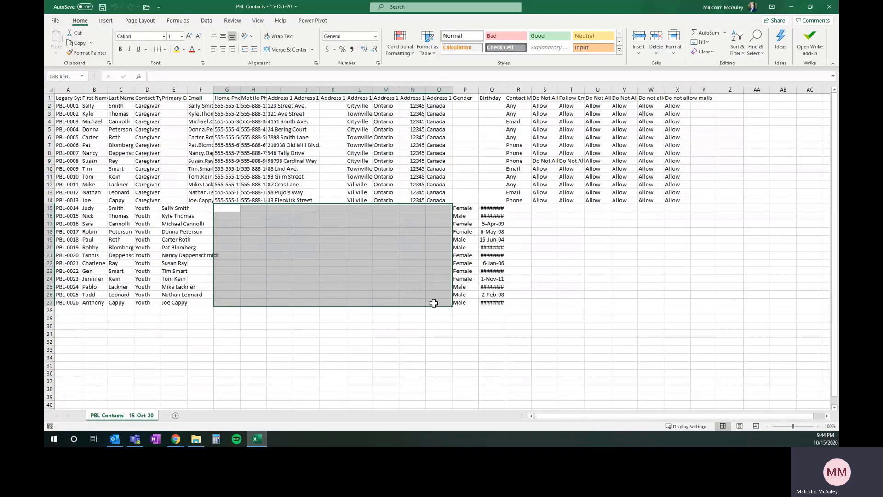
left_click(232, 214)
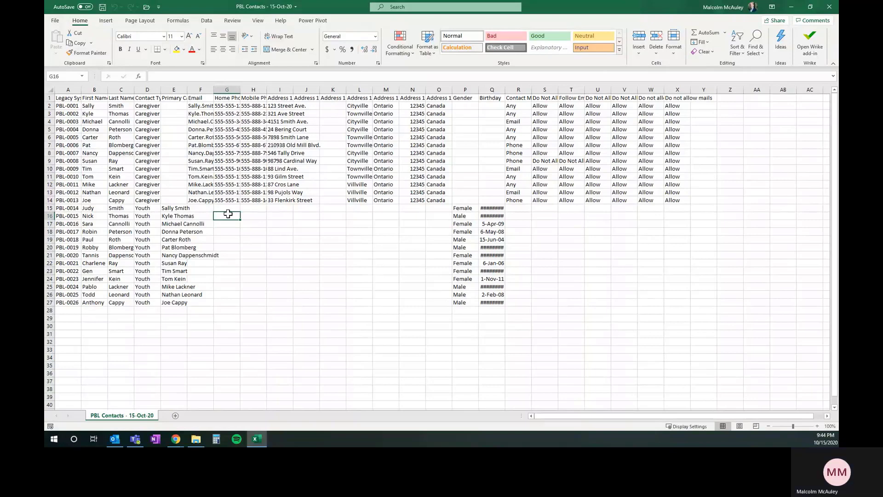
left_click(829, 6)
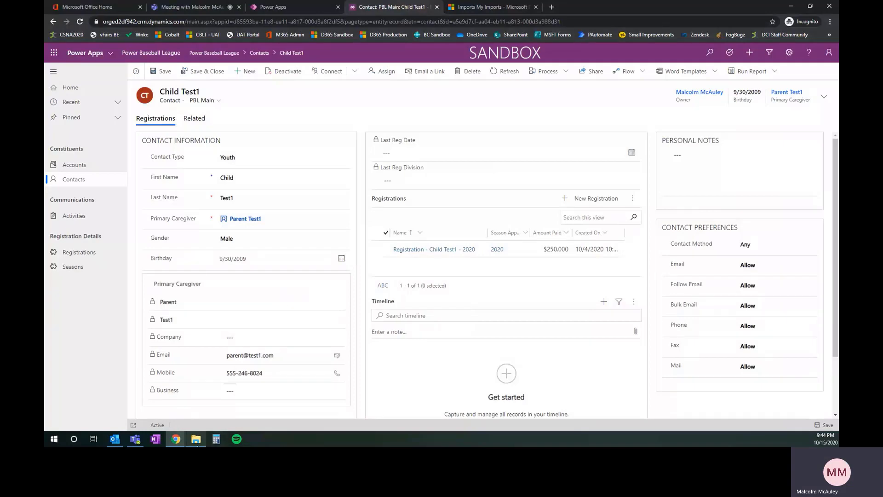
Open PBL Registrations - 15-Oct-20, review its season, Amount Paid, Override Created On and Level columns, and close the workbook and folder view
left_click(196, 438)
double_click(307, 169)
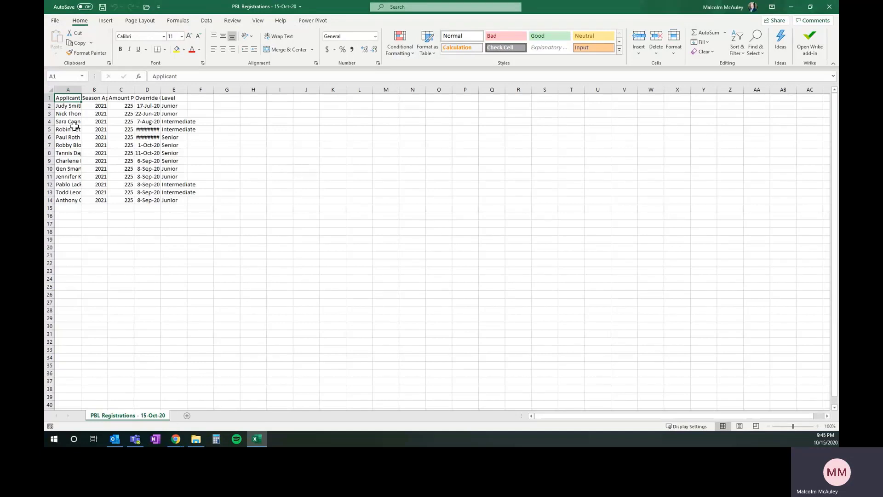
left_click(89, 98)
left_click(120, 99)
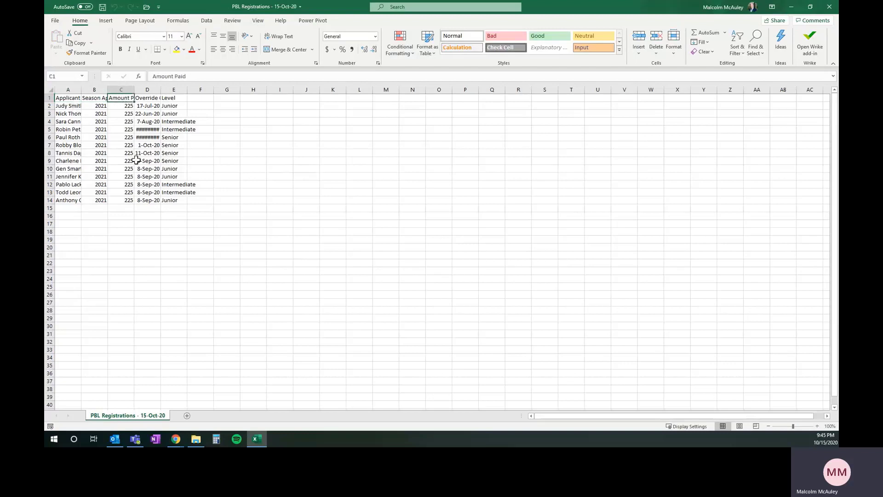
left_click(151, 98)
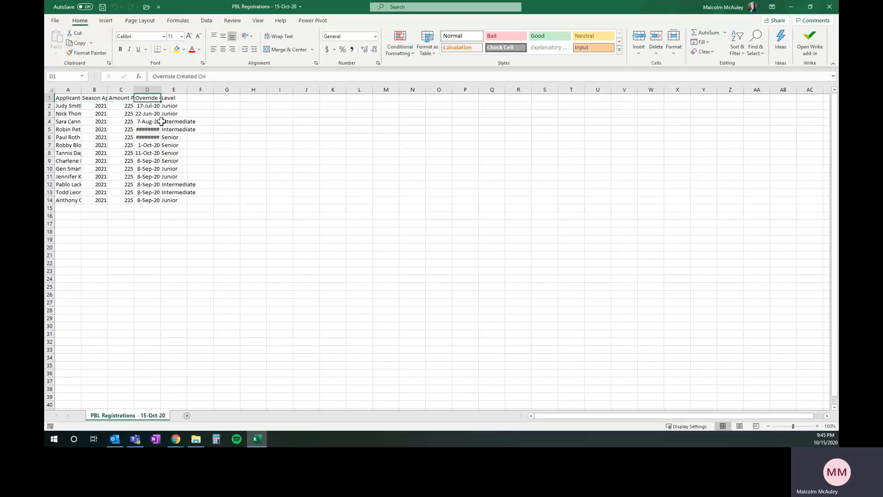
left_click(171, 98)
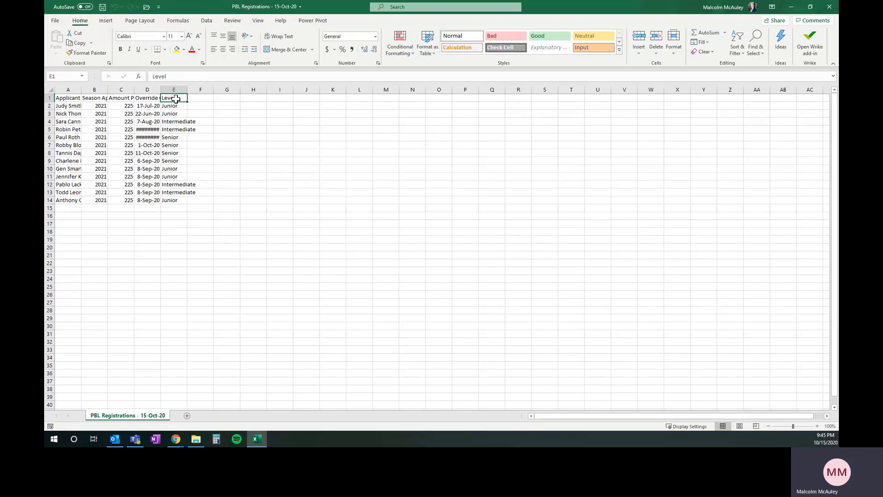
left_click_drag(152, 98, 170, 197)
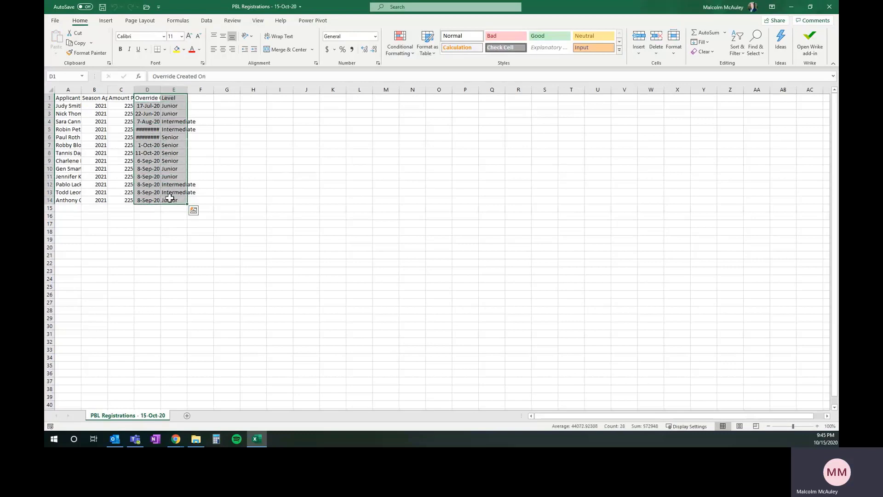
left_click(837, 8)
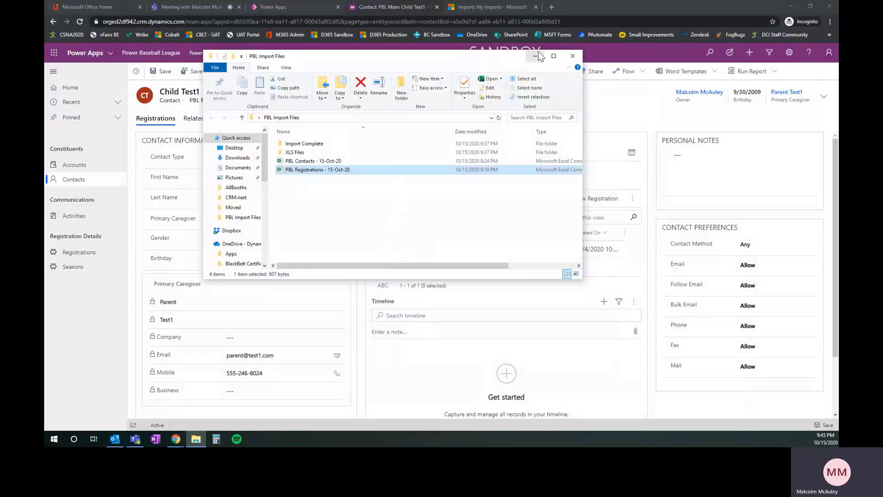
left_click(538, 55)
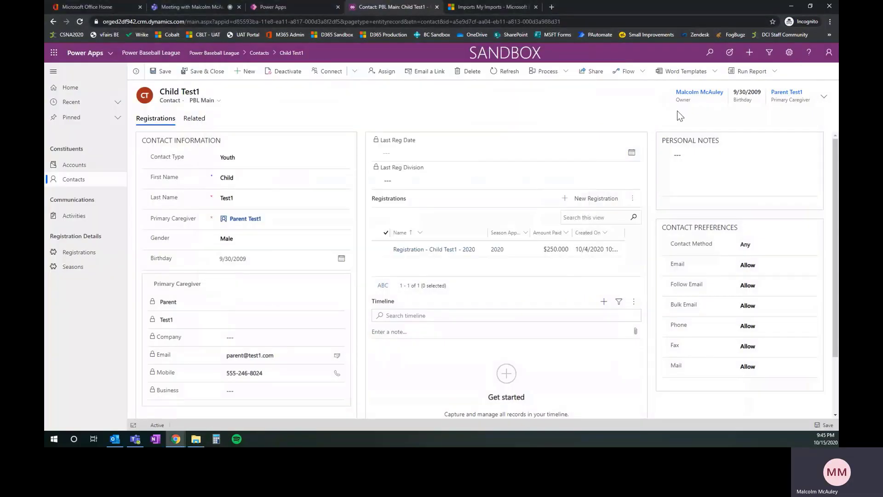
Open the My Imports list from Data Management in the Dynamics 365 system settings
left_click(789, 52)
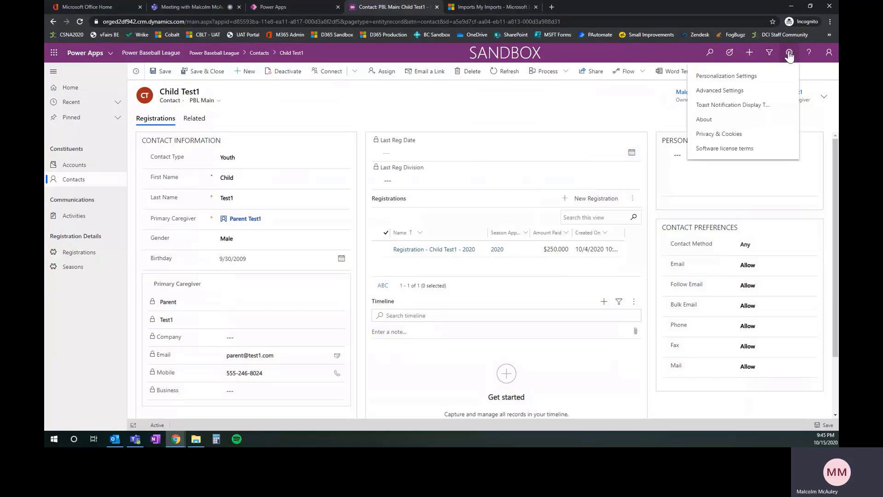
left_click(490, 7)
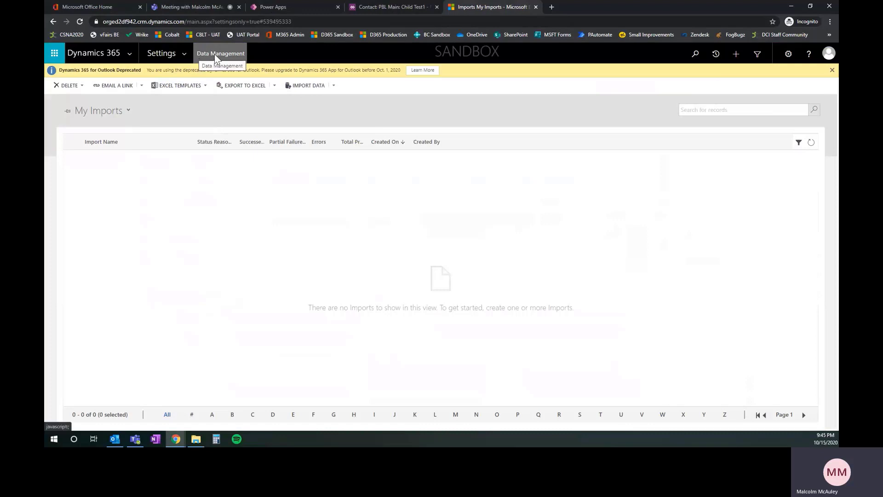
left_click(184, 54)
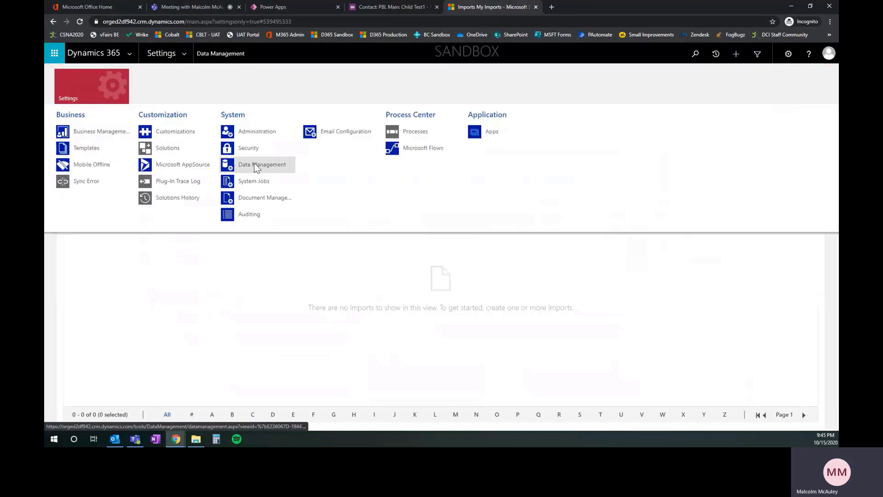
left_click(238, 168)
left_click(479, 182)
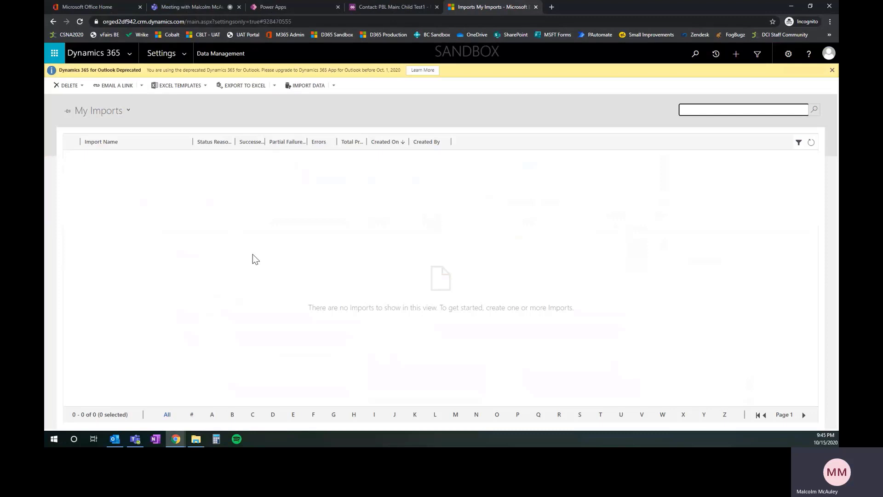
Start a new data import and upload the PBL Contacts - 15-Oct-20 file from the PBL Import Files folder
left_click(308, 88)
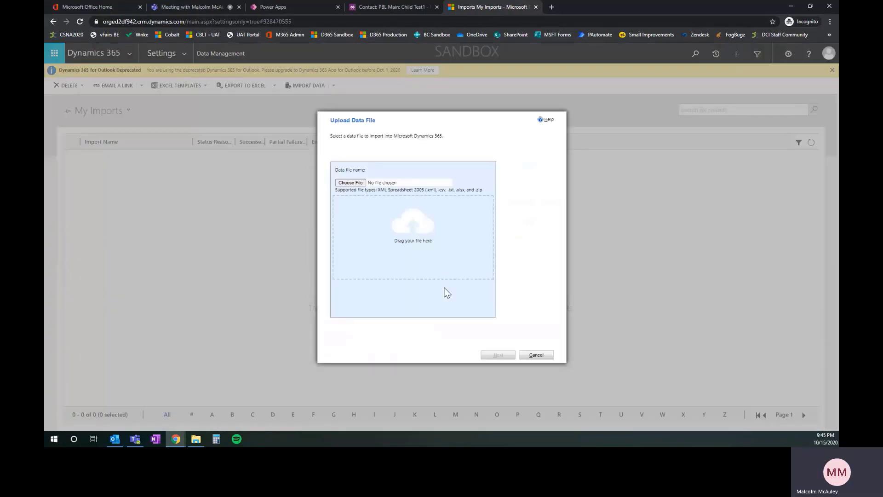
left_click(363, 183)
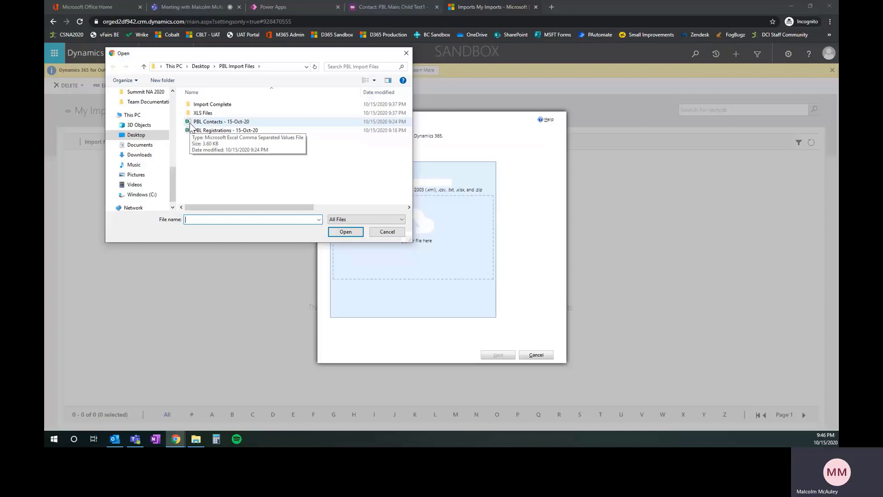
left_click(217, 123)
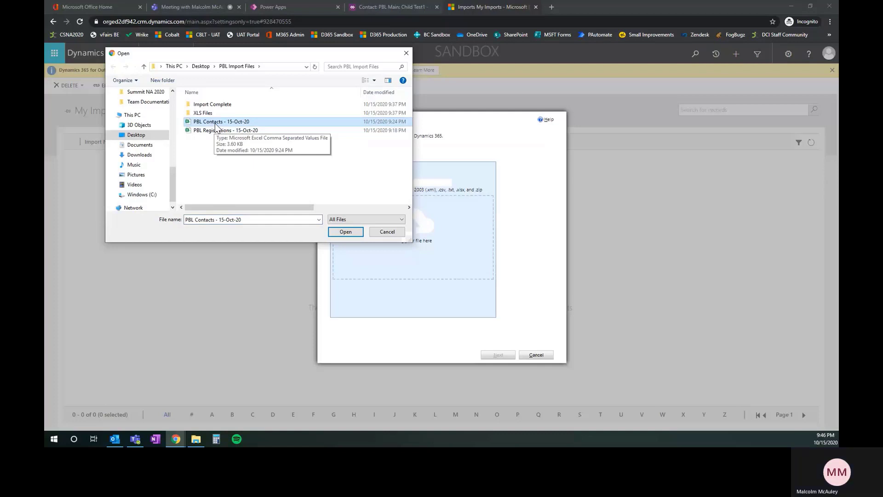
left_click(346, 232)
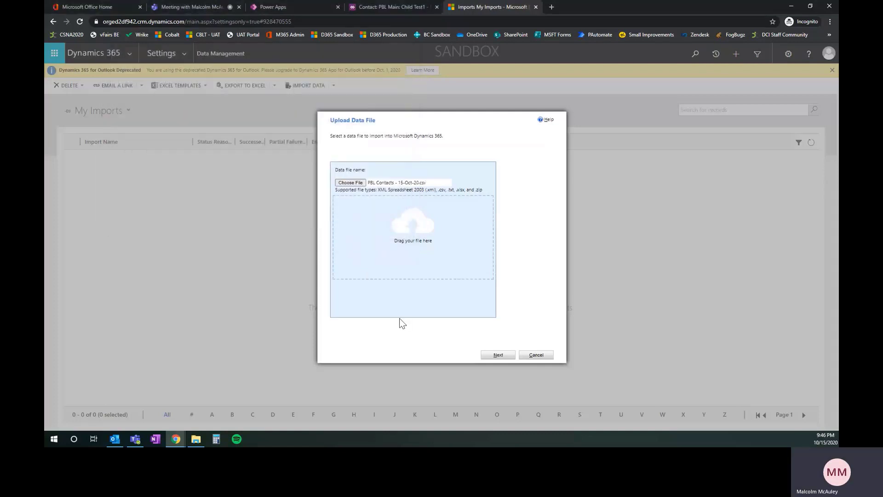
left_click(500, 357)
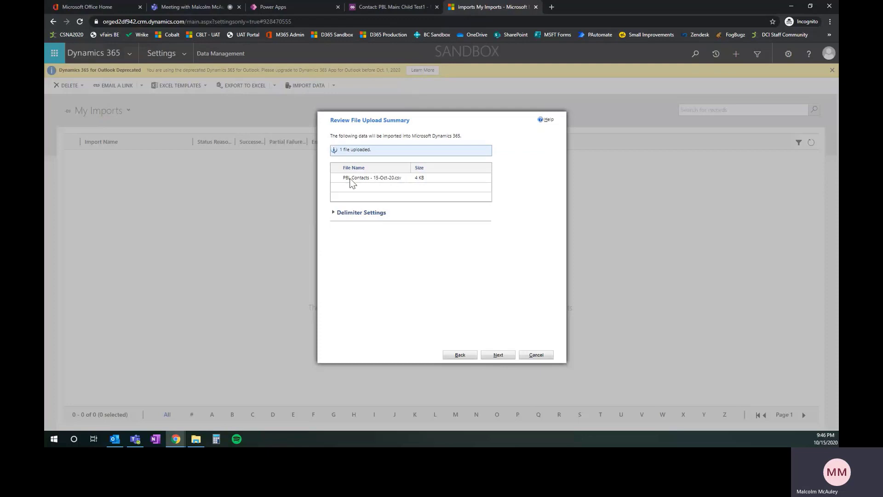
Use the Default (Automatic Mapping) data map, map the PBL Contacts file to the Contact record type, and continue to field mapping
left_click(499, 355)
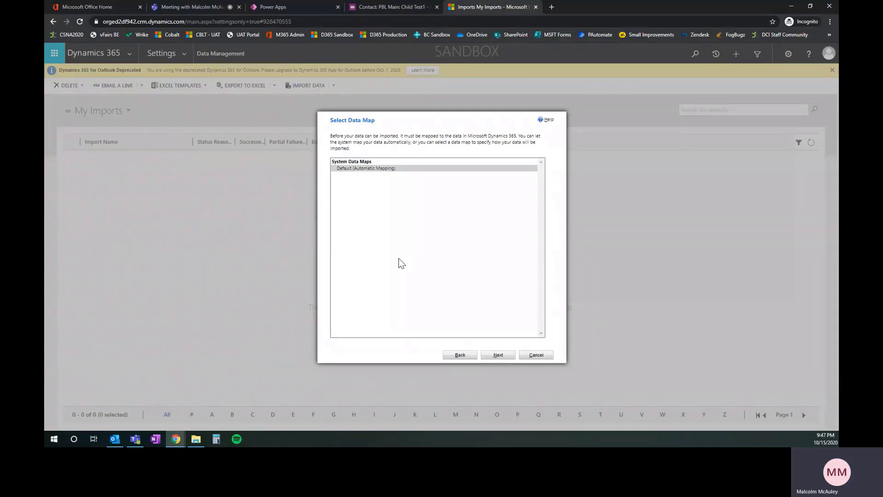
left_click(500, 355)
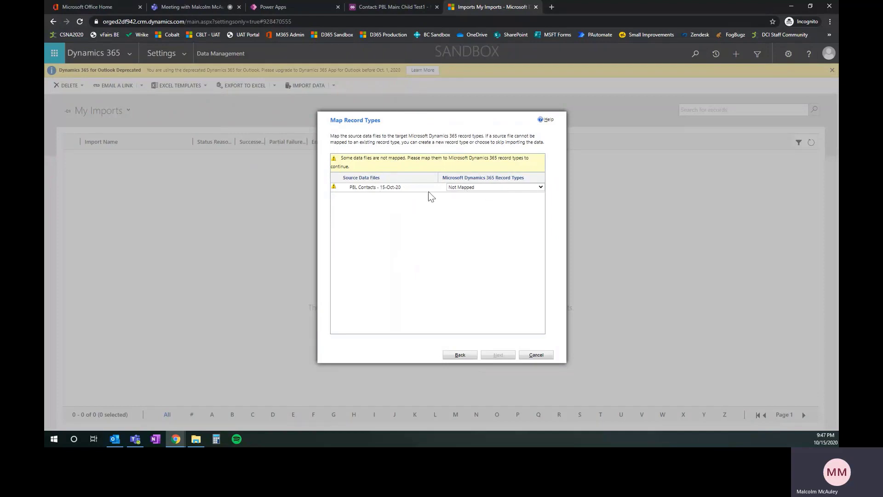
left_click(491, 189)
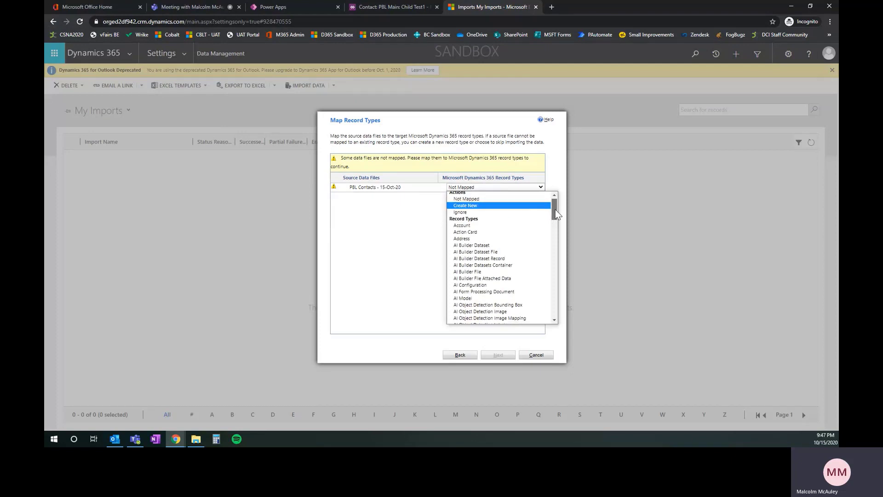
left_click_drag(556, 209, 557, 238)
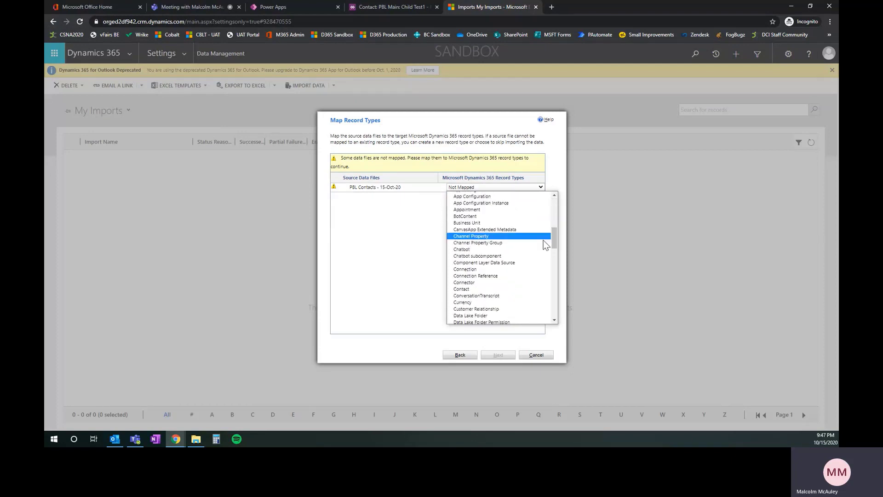
left_click(472, 290)
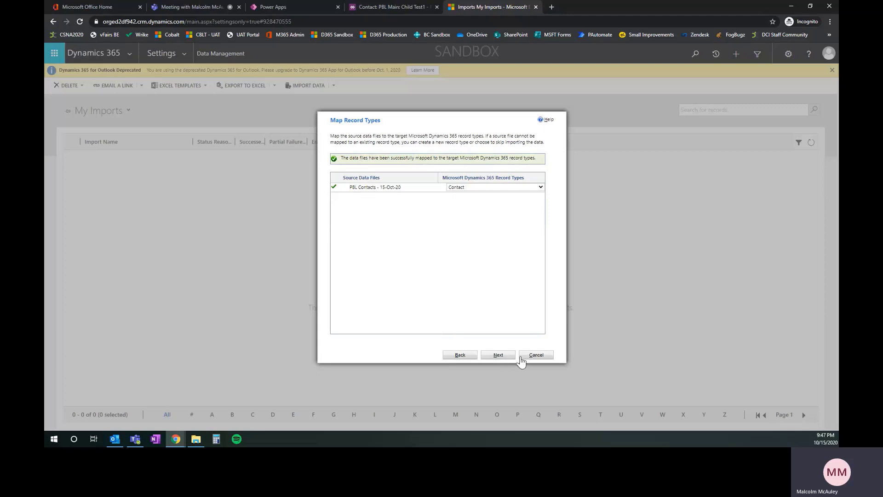
left_click(500, 355)
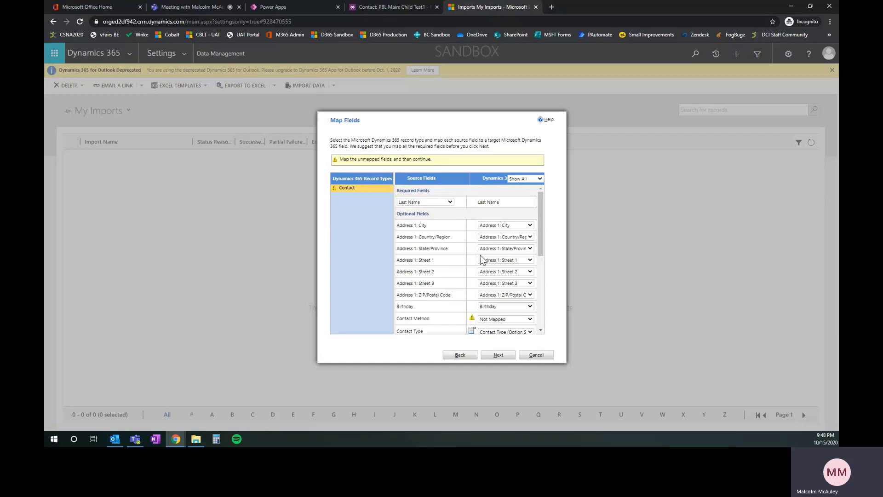
Map the Contact Method source field to Preferred Method of Contact, accepting the Any, Email and Phone option values with empty set to Ignore
scroll(513, 311, "down", 1)
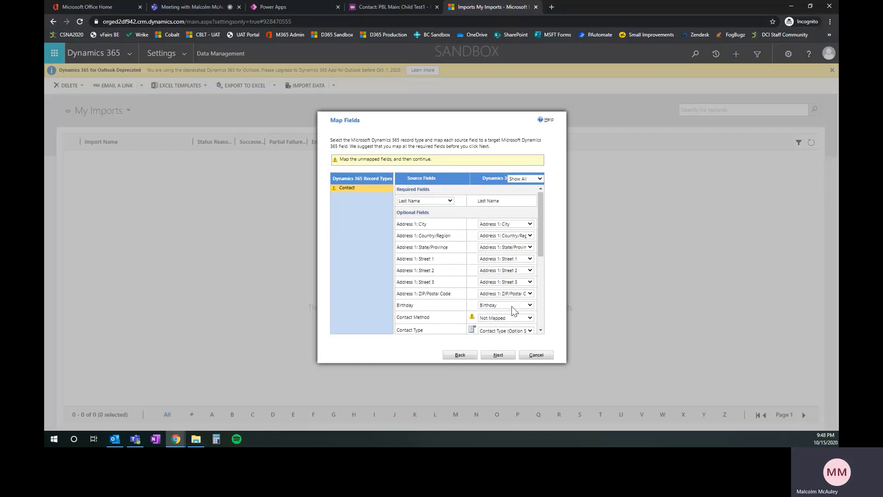
scroll(512, 305, "down", 1)
scroll(451, 225, "up", 1)
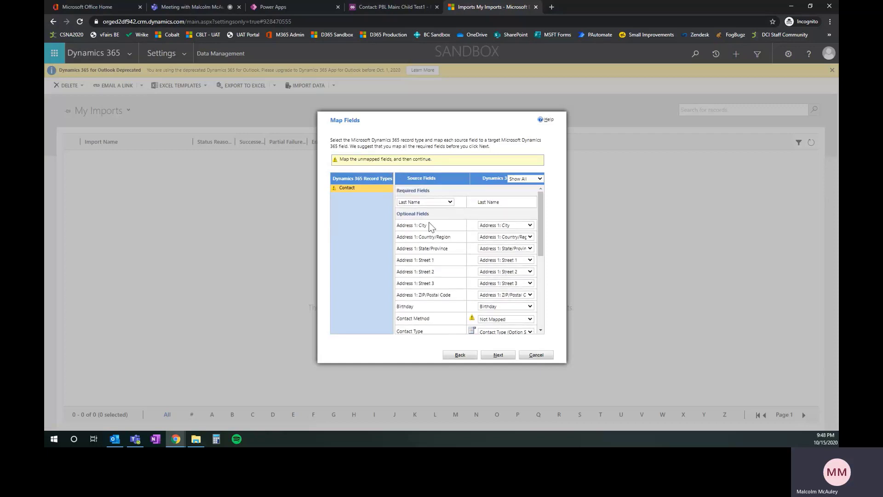
scroll(496, 308, "down", 1)
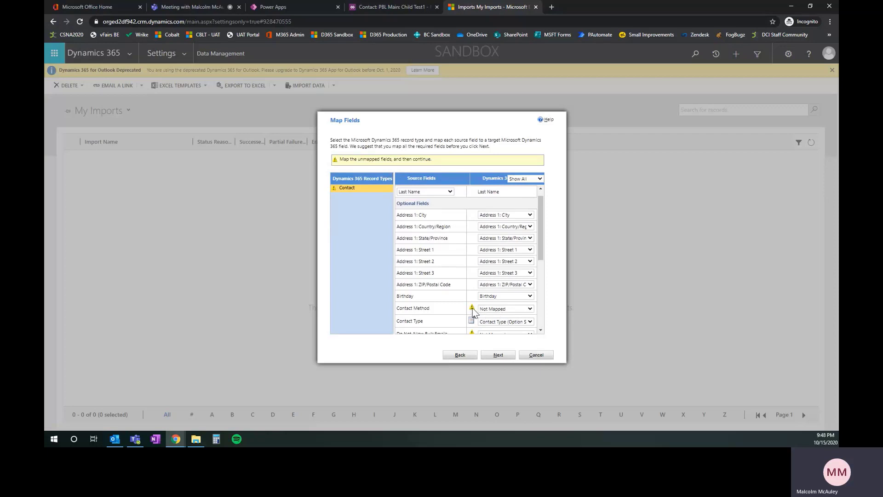
mouse_move(474, 314)
left_click(510, 310)
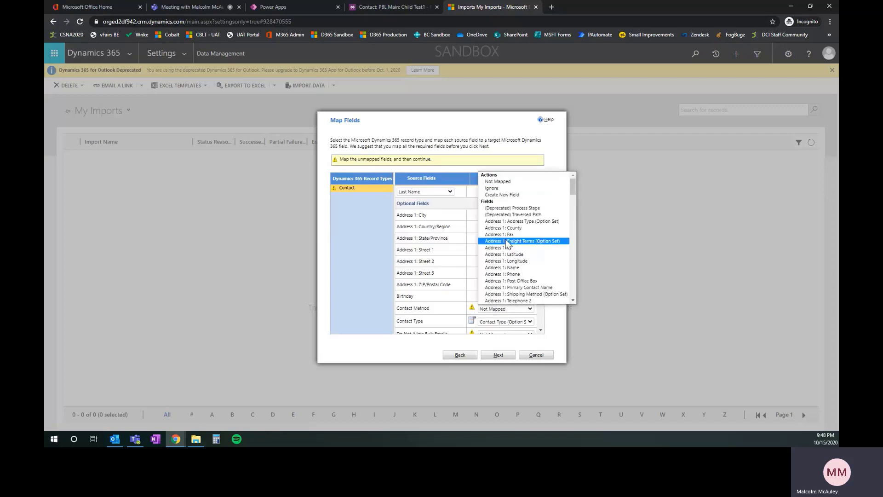
type("pr")
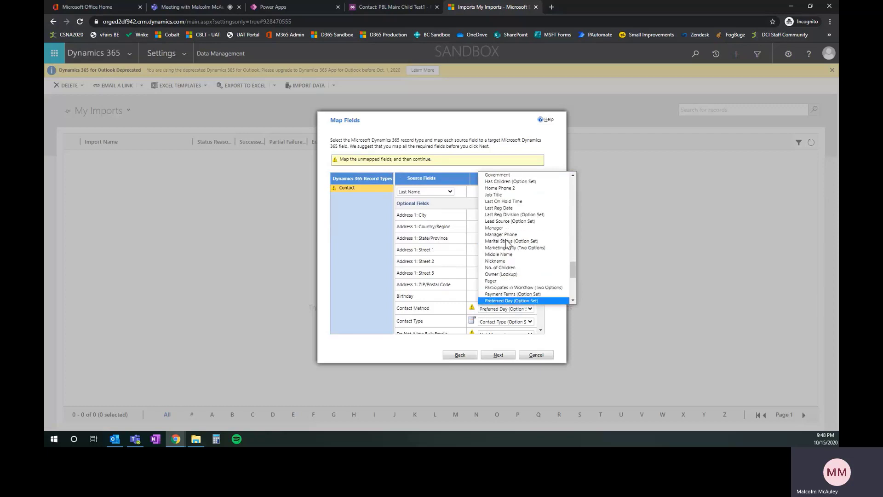
key("Down")
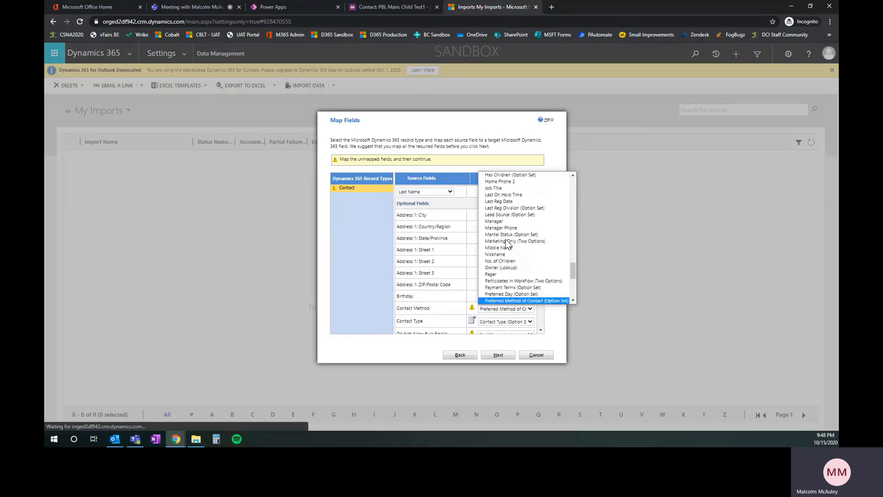
key("Return")
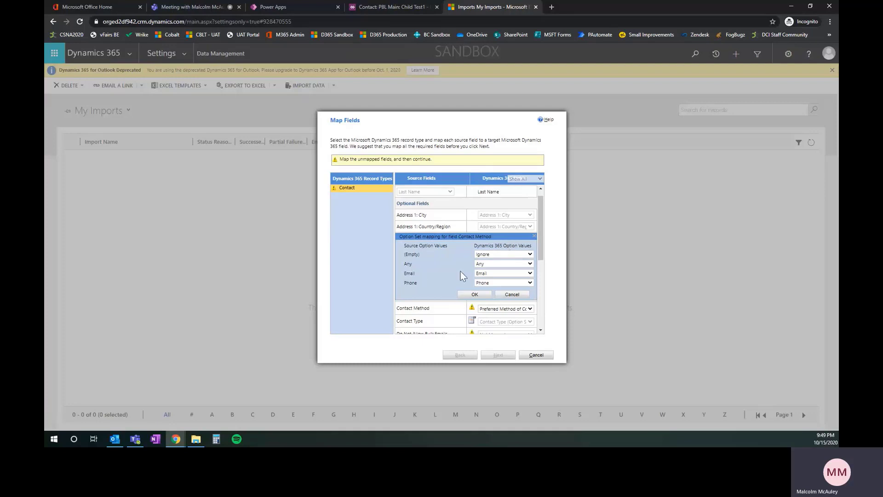
left_click(475, 294)
Map the Do Not Allow Bulk Emails source field to Do not allow Bulk Emails (Two Options), accepting its option value mapping
scroll(501, 311, "down", 1)
scroll(501, 310, "down", 1)
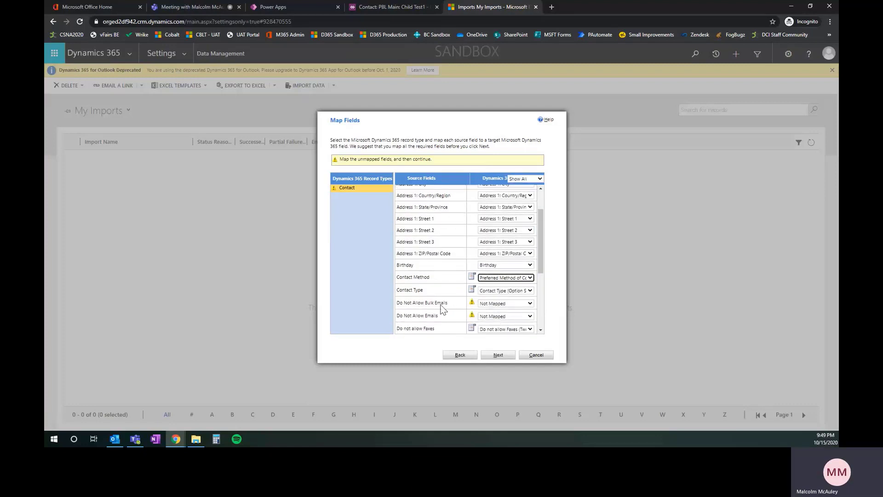
left_click(492, 303)
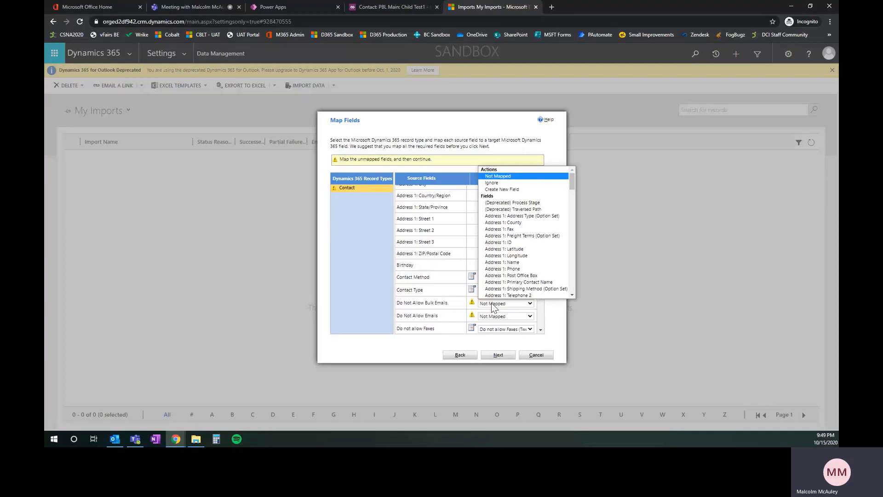
type("do")
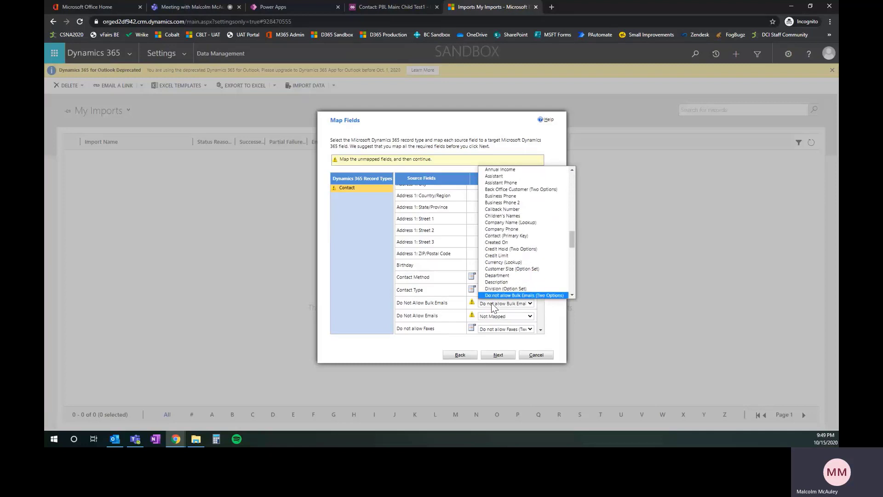
key("Return")
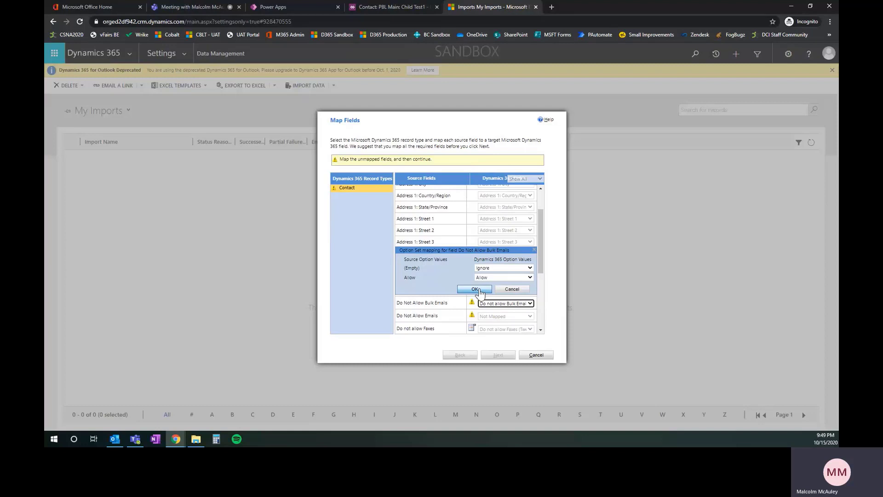
left_click(477, 289)
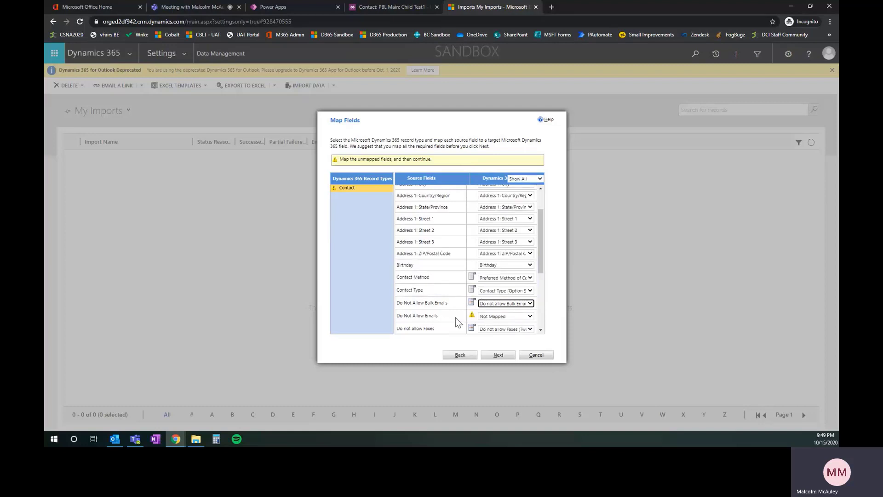
Map the Do Not Allow Emails source field to Do not allow Emails (Two Options), accepting the Allow and Do Not Allow values
left_click(495, 316)
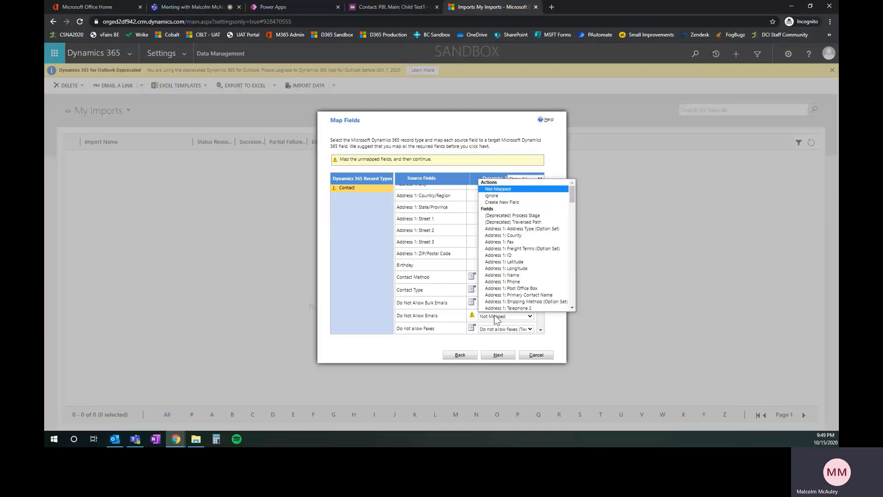
type("do")
key("Down")
key("Down")
key("Down")
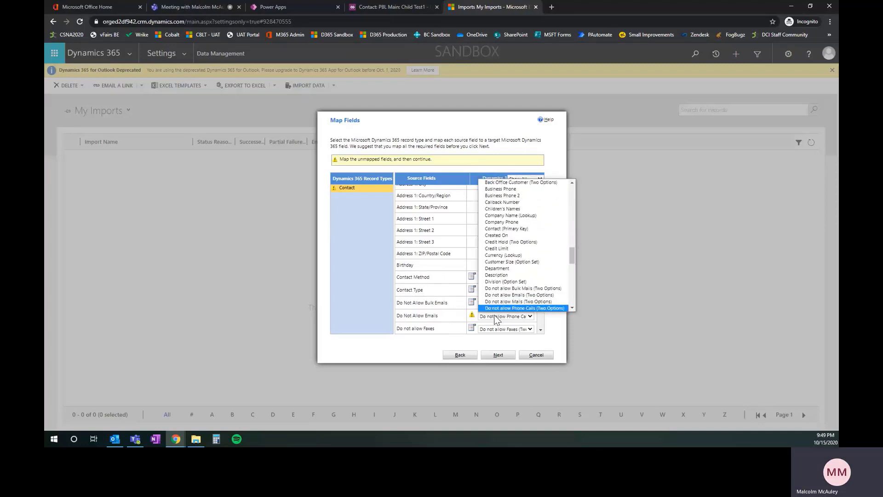
key("Up")
key("Up")
key("Return")
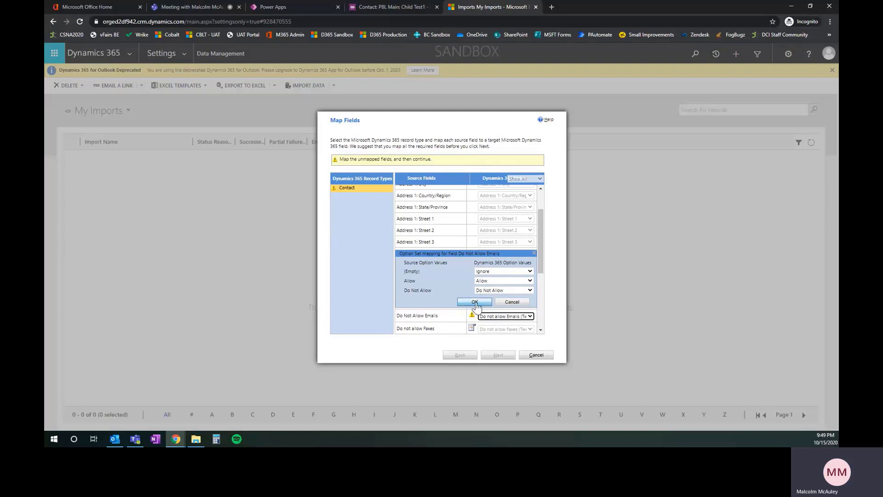
left_click(475, 302)
Map the Do not allow mails source field to Do not allow Mails (Two Options), accepting its Allow value mapping
scroll(490, 311, "down", 2)
scroll(493, 312, "down", 1)
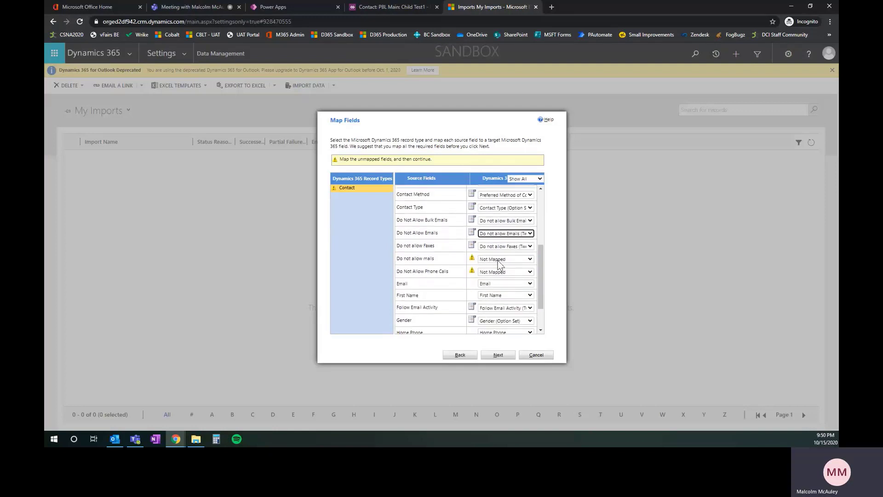
left_click(499, 259)
type("do")
key("Down")
key("Down")
key("Down")
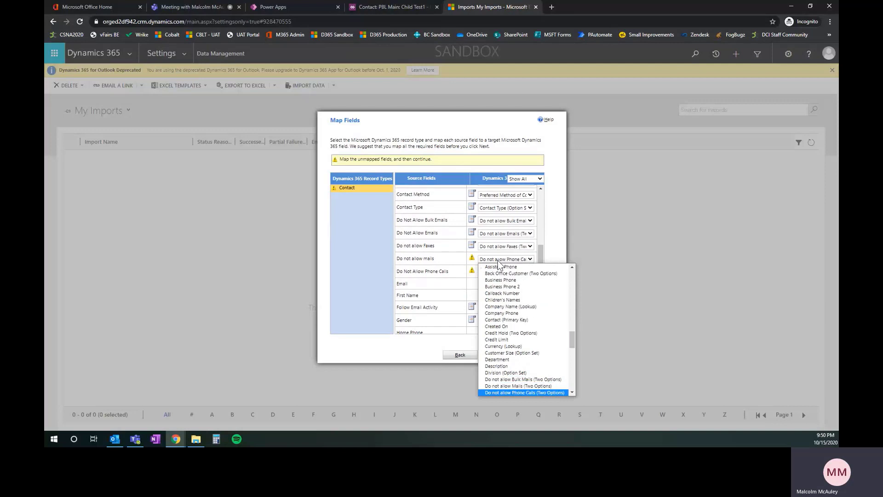
key("Up")
key("Up")
key("Return")
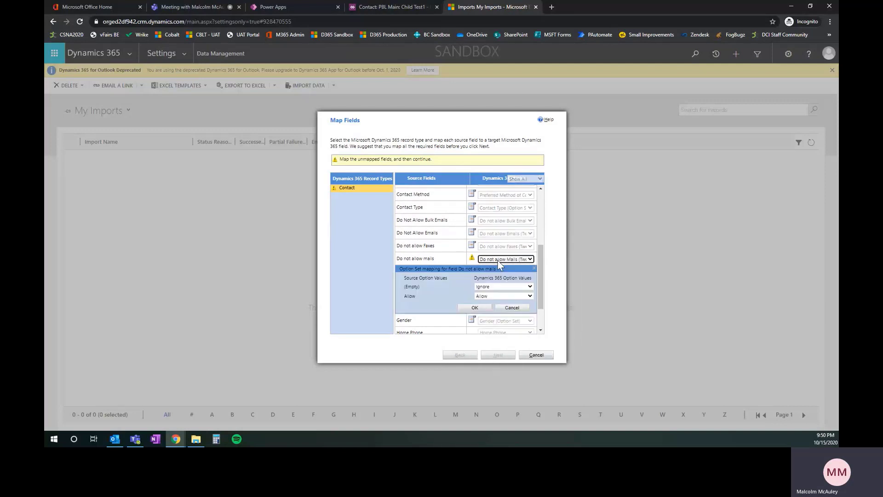
left_click(478, 309)
Map the Do Not Allow Phone Calls source field to Do not allow Phone Calls (Two Options) and accept its option value mapping
left_click(502, 272)
type("do")
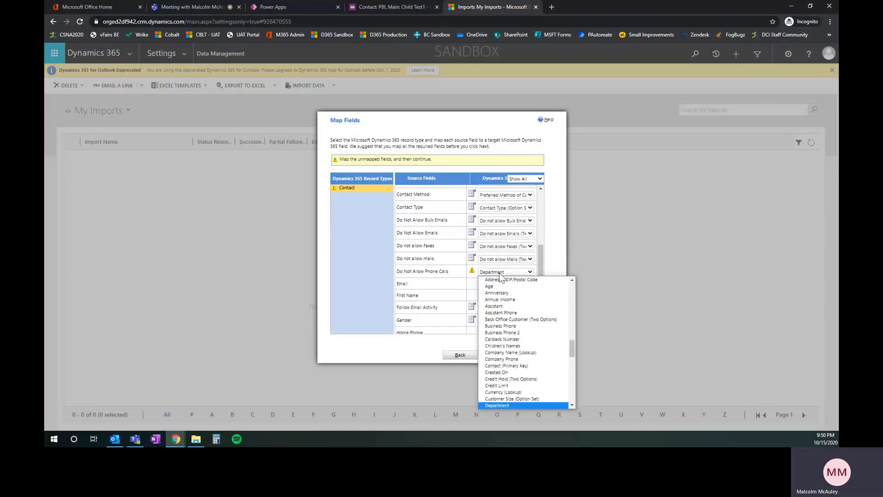
key("Down")
key("Down")
key("Down")
key("Down")
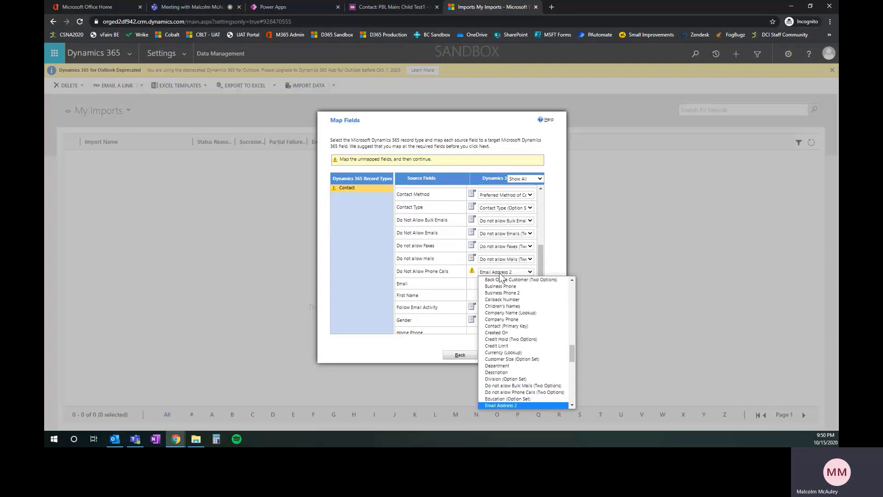
key("Return")
left_click(474, 321)
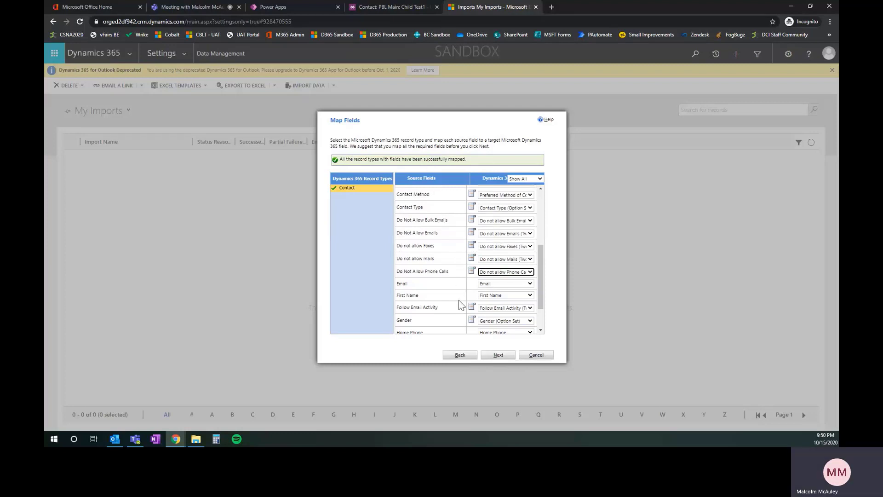
Check the remaining contact field mappings through Primary Caregiver and continue to the mapping summary
scroll(460, 300, "down", 1)
scroll(459, 304, "down", 1)
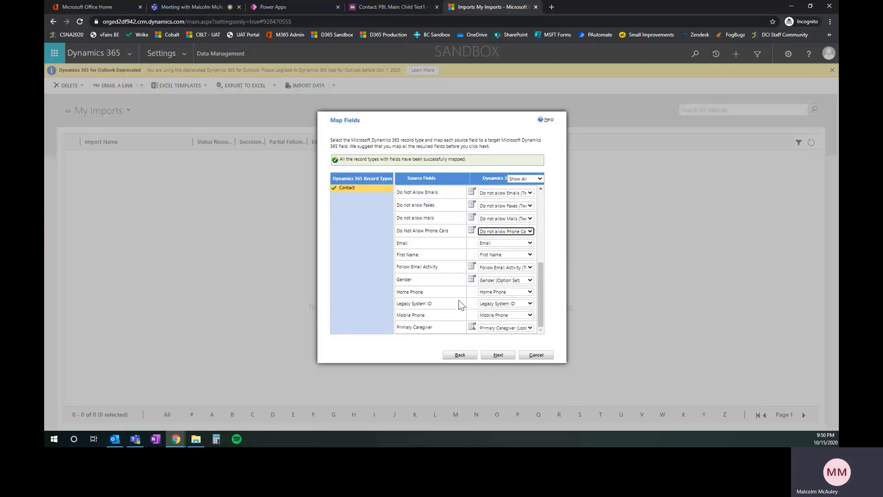
scroll(459, 300, "up", 1)
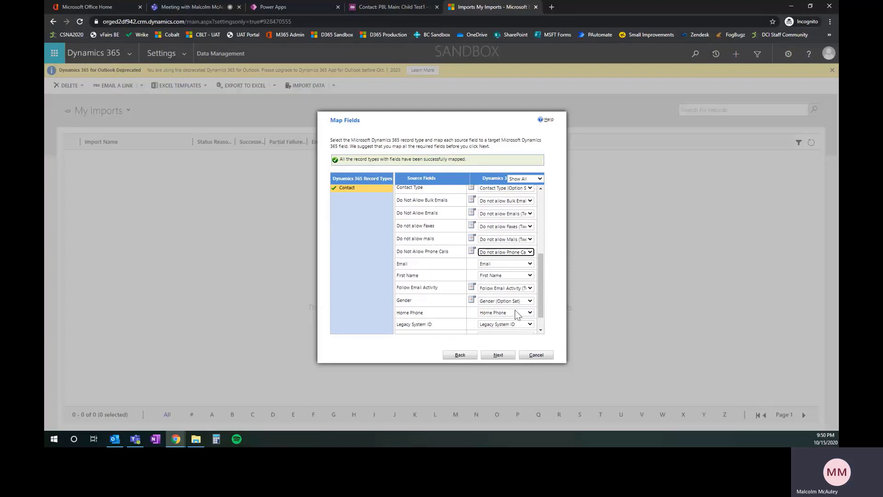
left_click(497, 357)
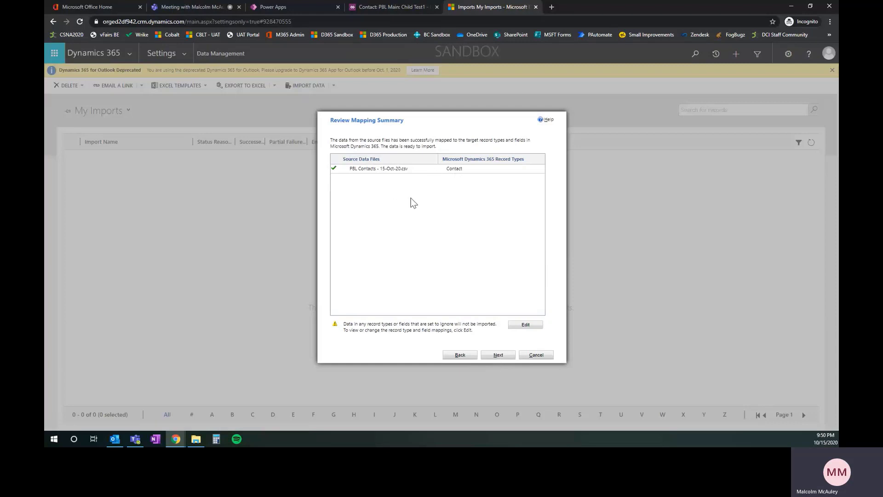
Name the contact data map PBL Contacts 15-Oct-20, submit the contact import, and finish the import wizard
left_click(496, 358)
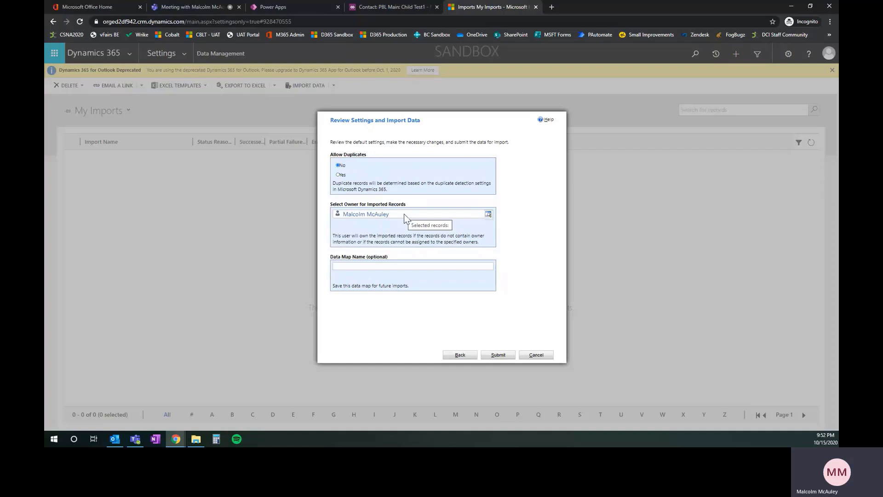
left_click(357, 267)
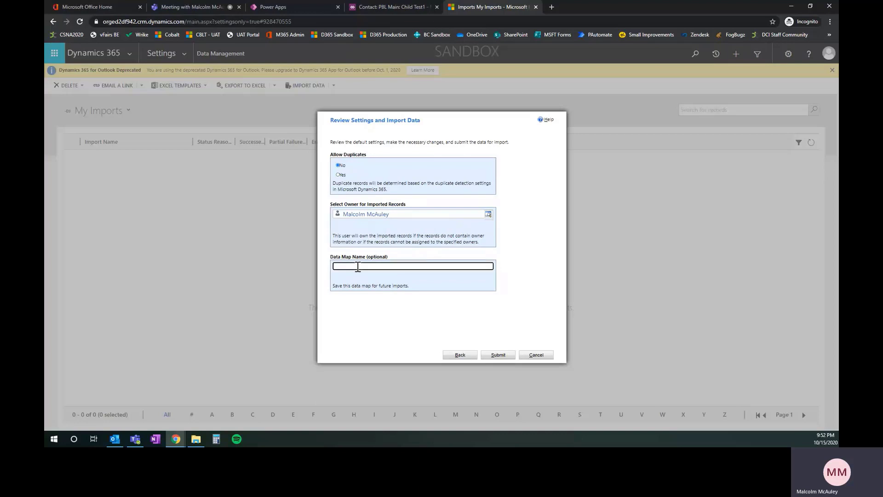
type("PBL Contacts 1")
type("5-Oct-")
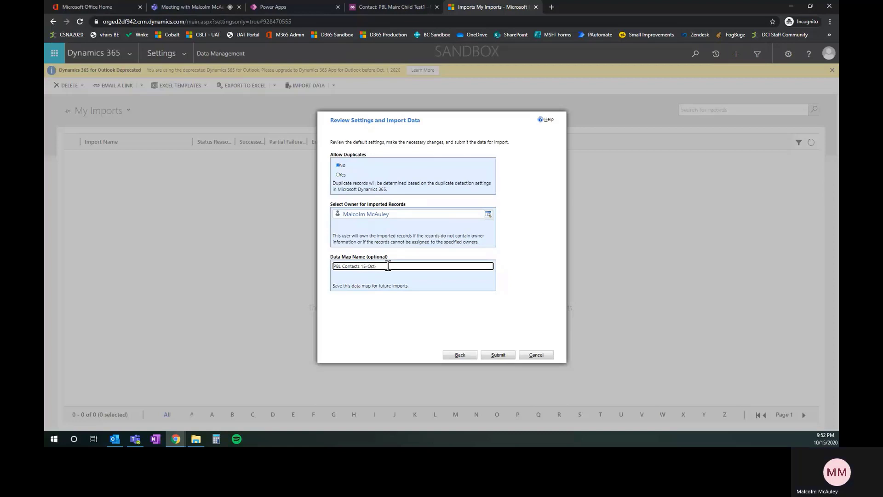
type("20")
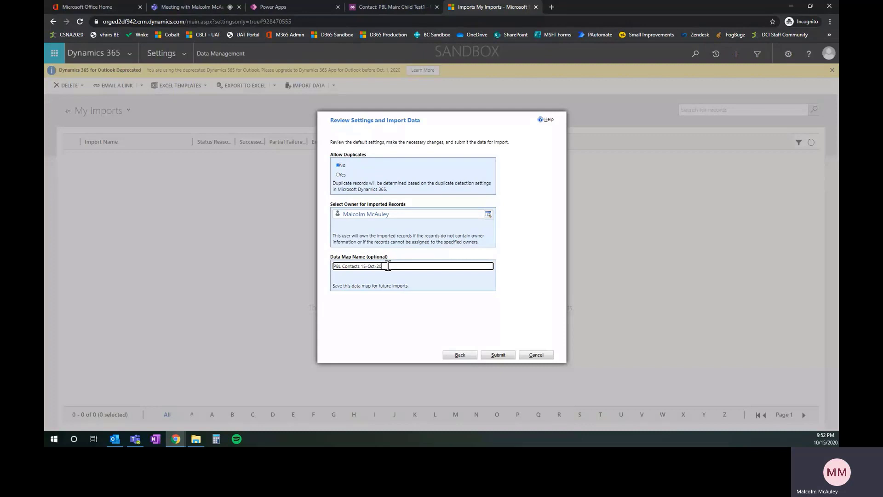
left_click(498, 357)
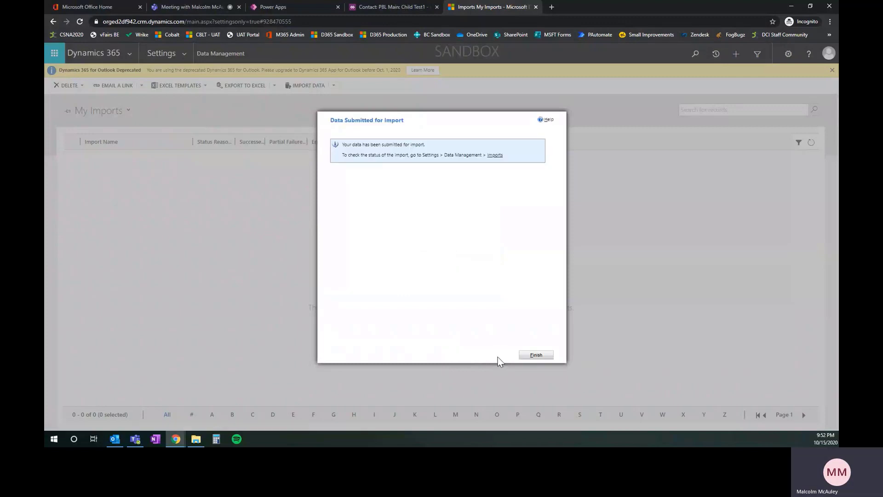
left_click(536, 355)
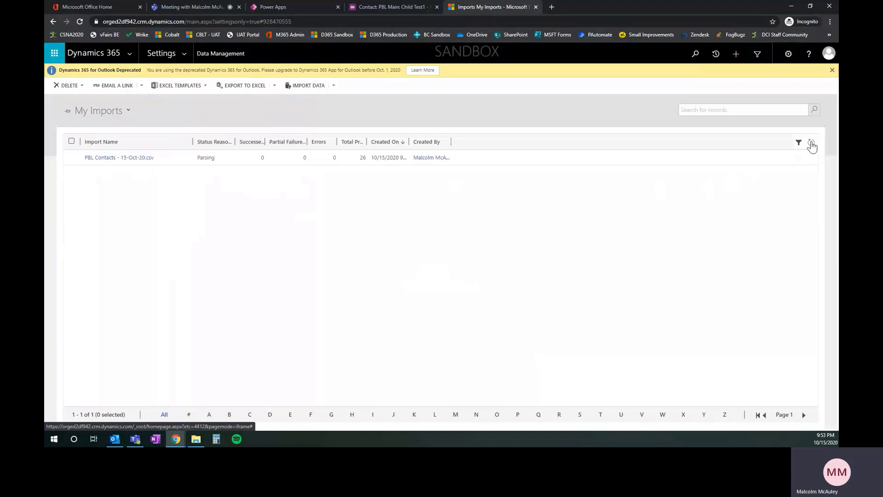
Refresh the contact import's status until it completes, and check the import record for failures
left_click(812, 146)
left_click(812, 144)
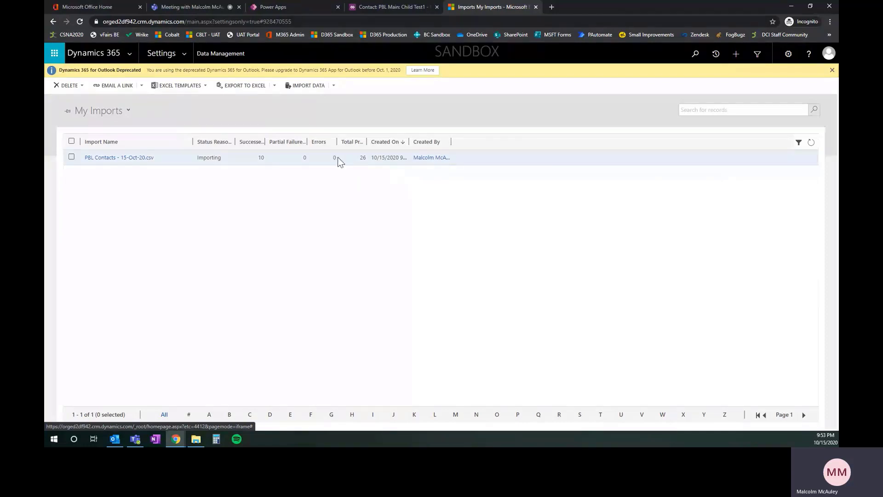
left_click(811, 143)
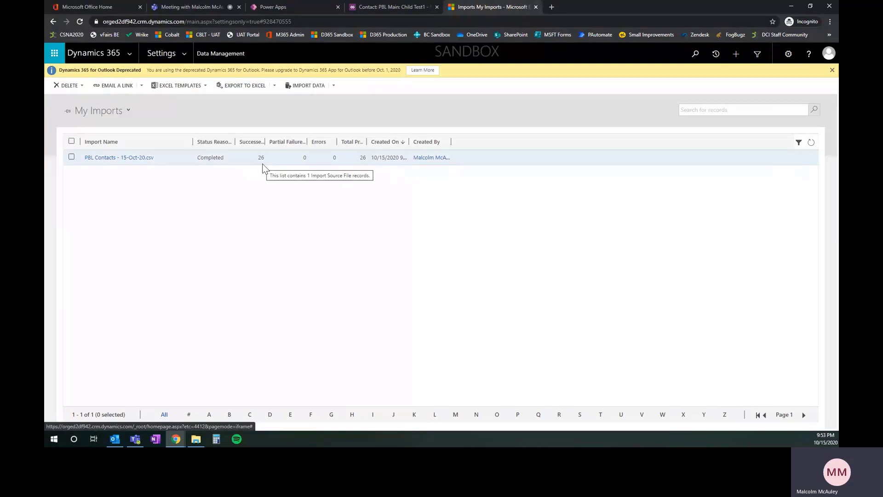
left_click(146, 158)
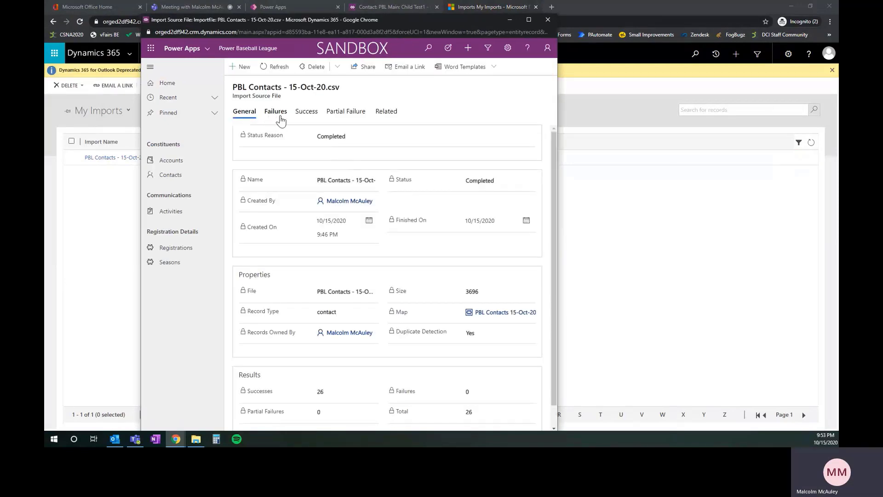
left_click(271, 117)
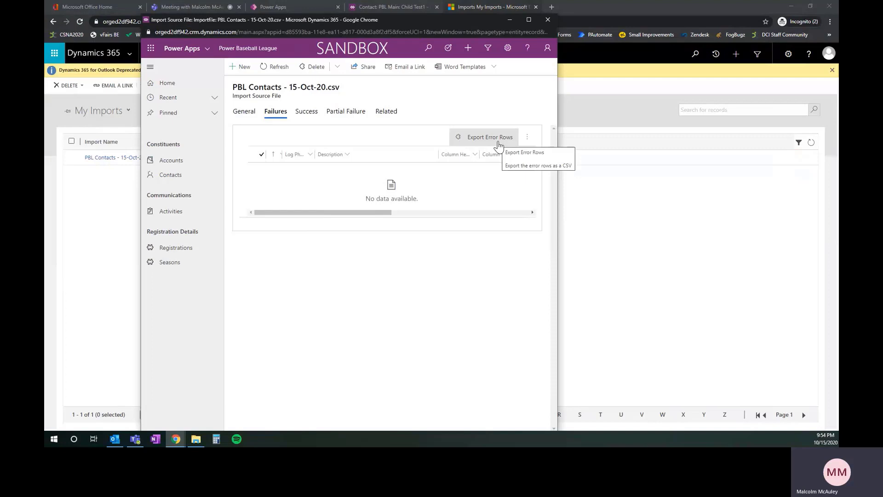
left_click(549, 20)
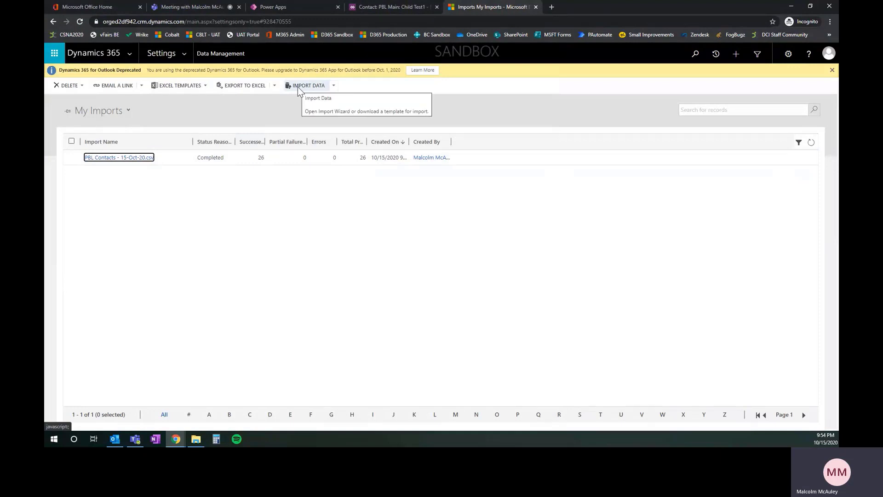
Review the imported records in the My Active Contacts list of the Power Baseball League app
left_click(371, 7)
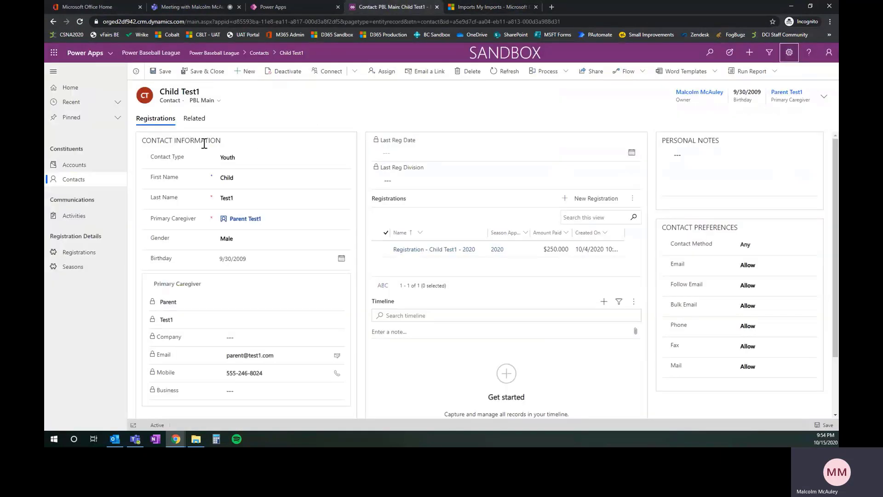
left_click(76, 180)
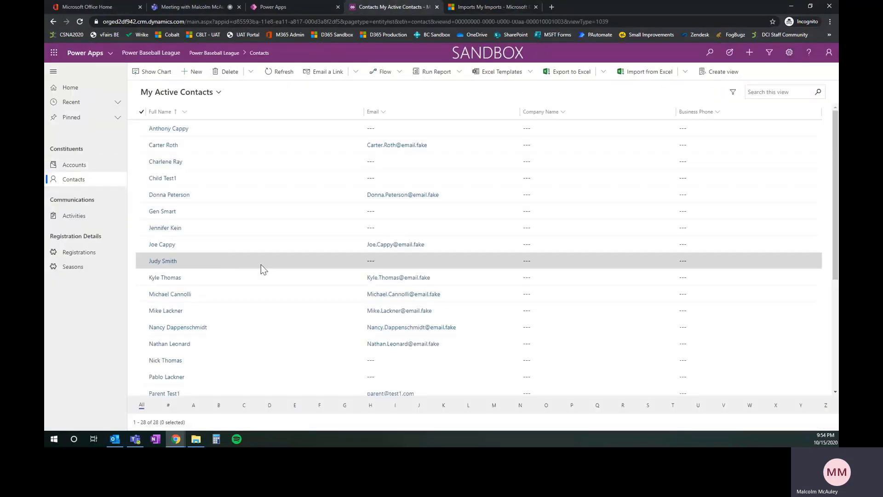
scroll(233, 369, "down", 1)
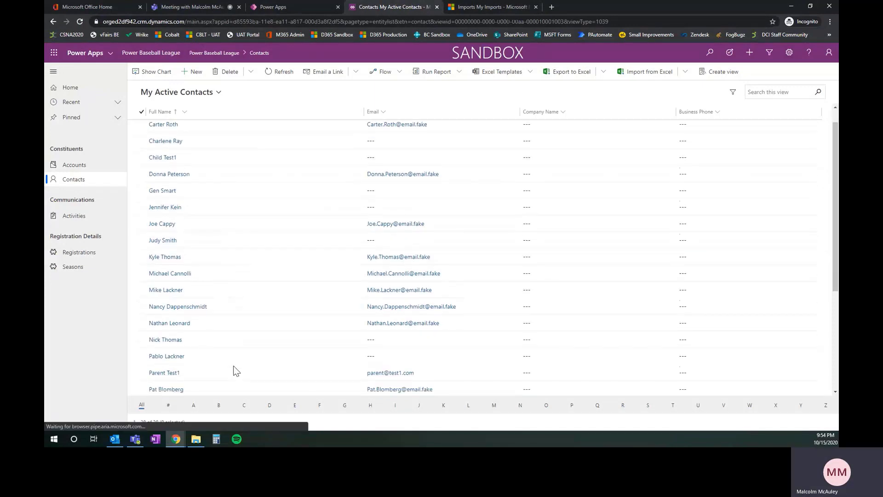
scroll(236, 372, "down", 1)
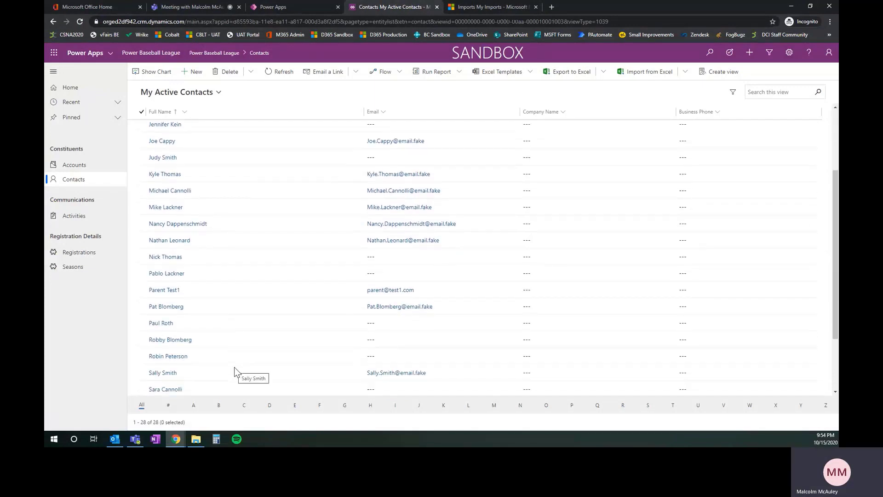
scroll(237, 372, "down", 1)
scroll(235, 371, "up", 3)
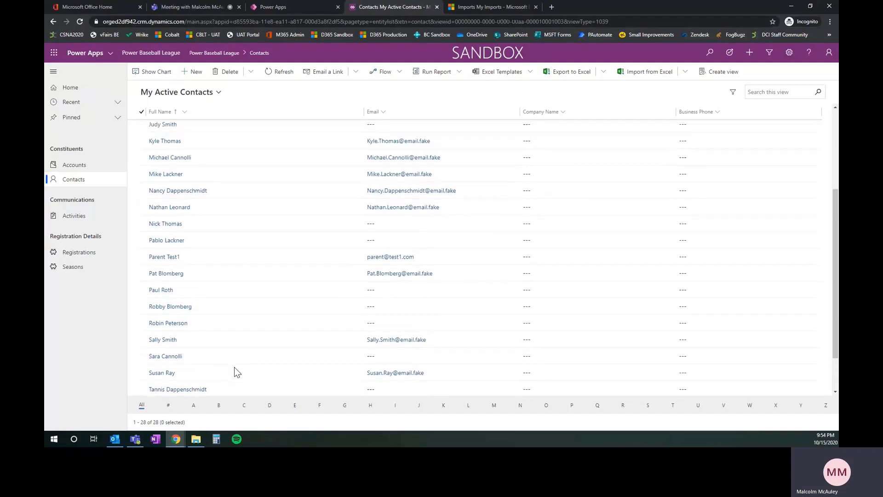
Return to My Imports, start a new data import, and upload the PBL Registrations - 15-Oct-20 file
left_click(479, 7)
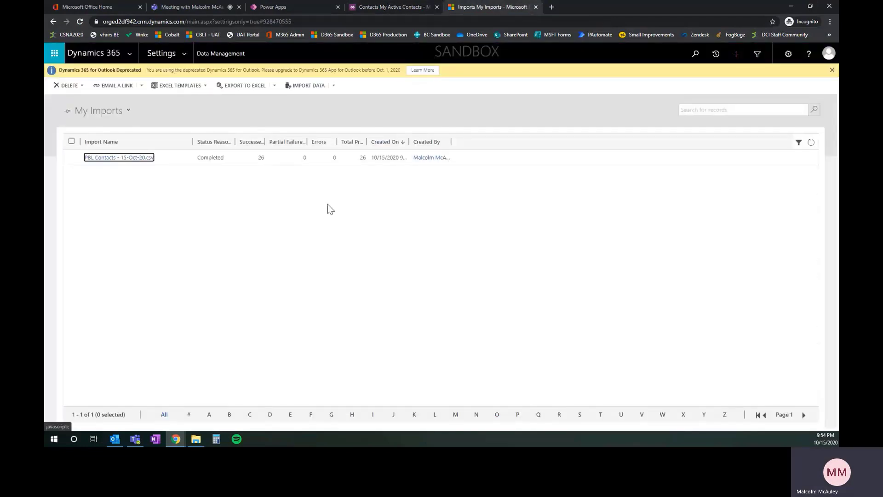
left_click(314, 88)
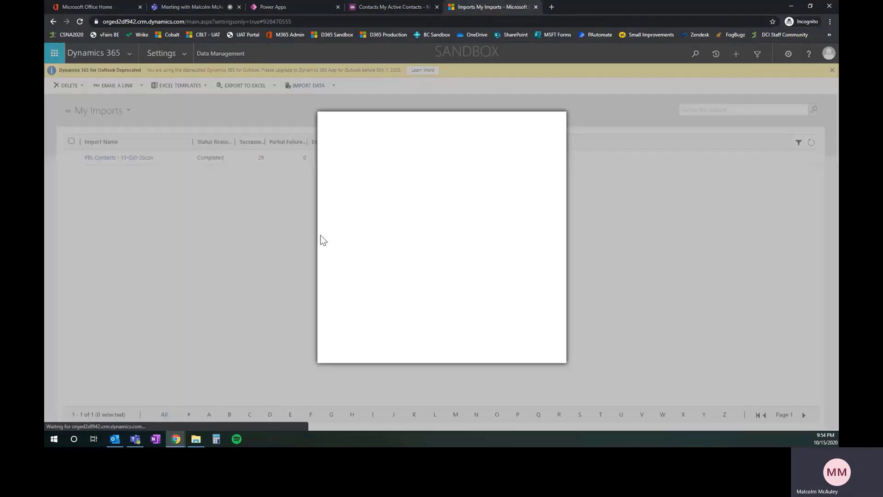
left_click(356, 183)
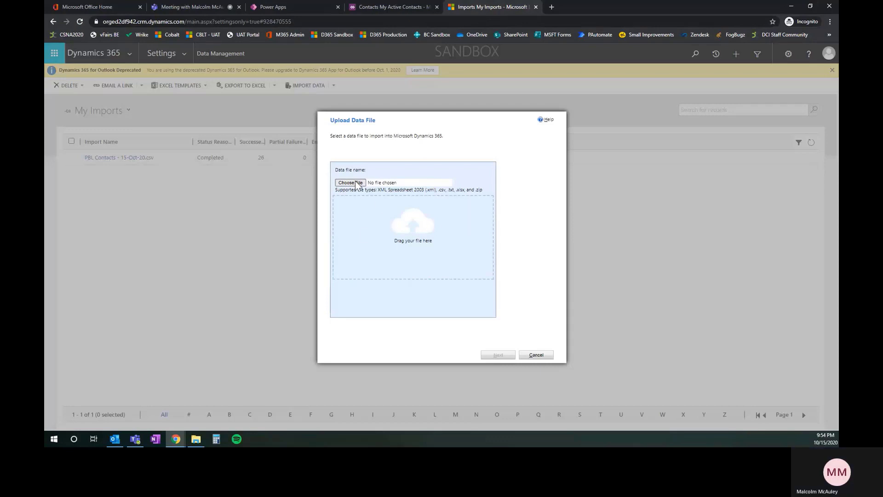
left_click(217, 130)
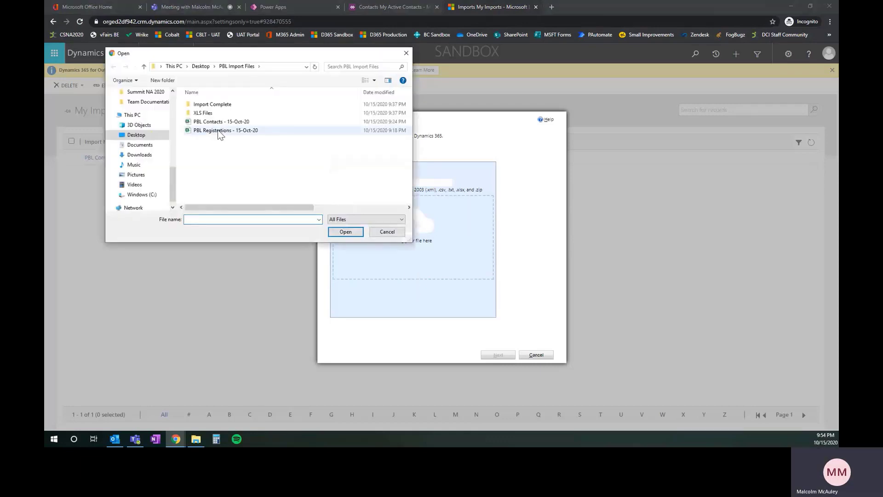
left_click(348, 233)
left_click(501, 356)
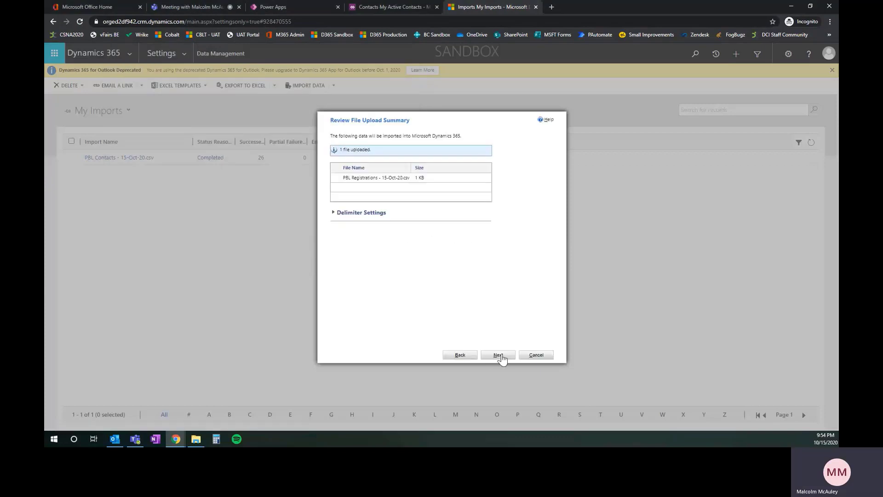
left_click(501, 356)
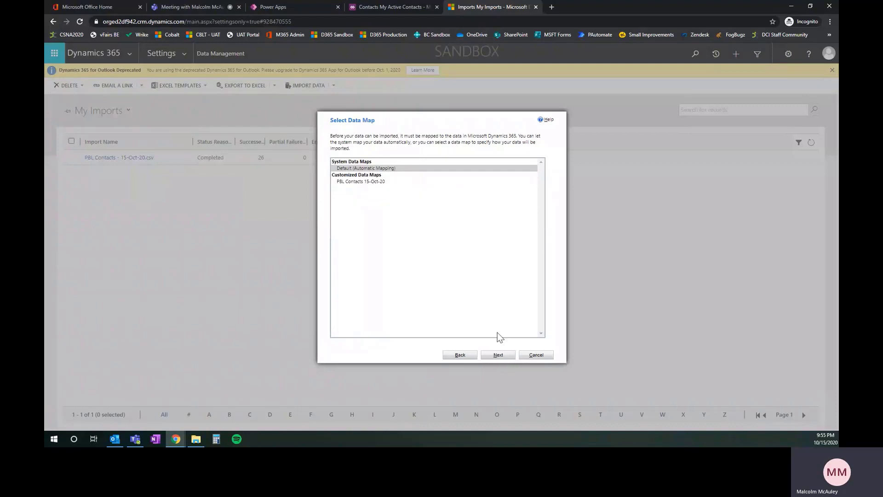
Use the Default (Automatic Mapping) data map and map the PBL Registrations file to the Registration record type
left_click(495, 357)
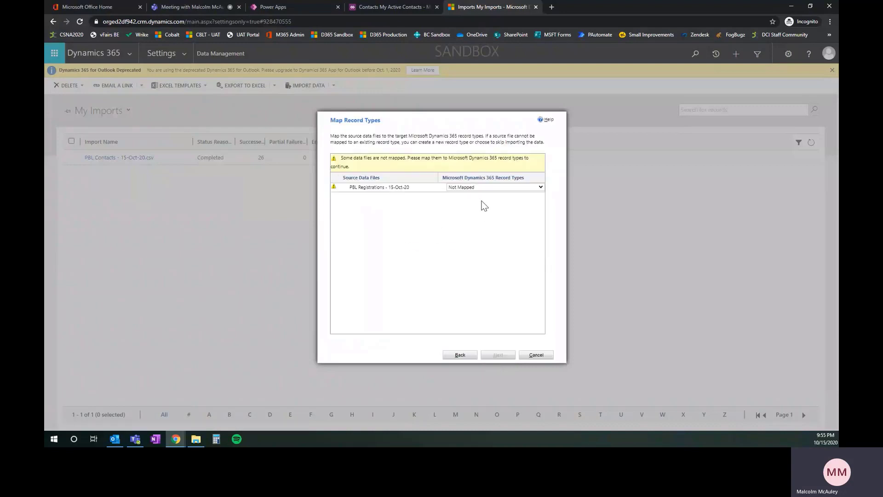
left_click(497, 186)
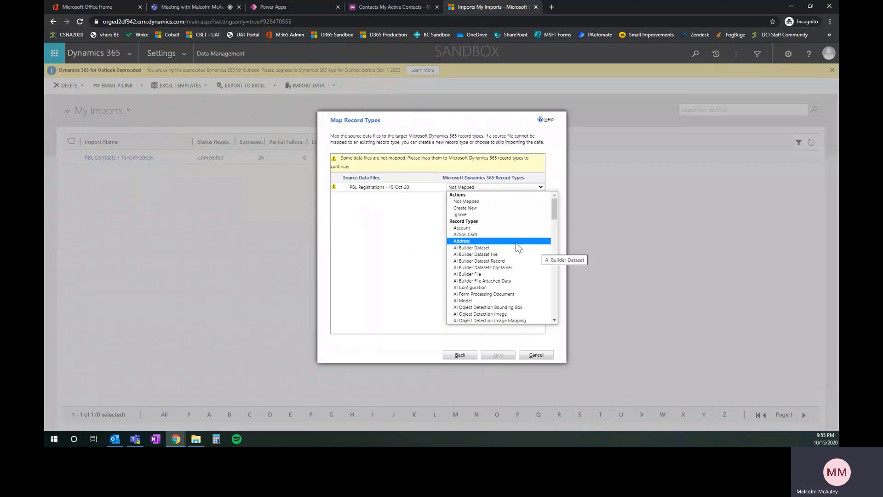
type("reg")
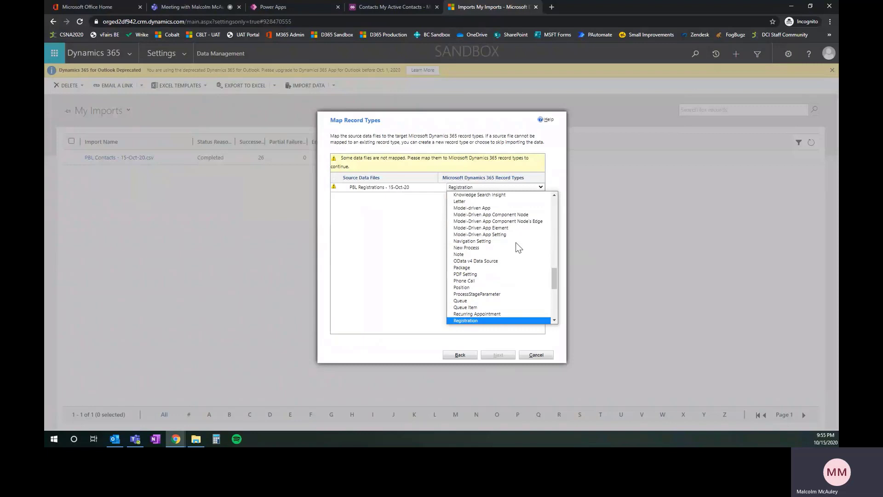
left_click(471, 321)
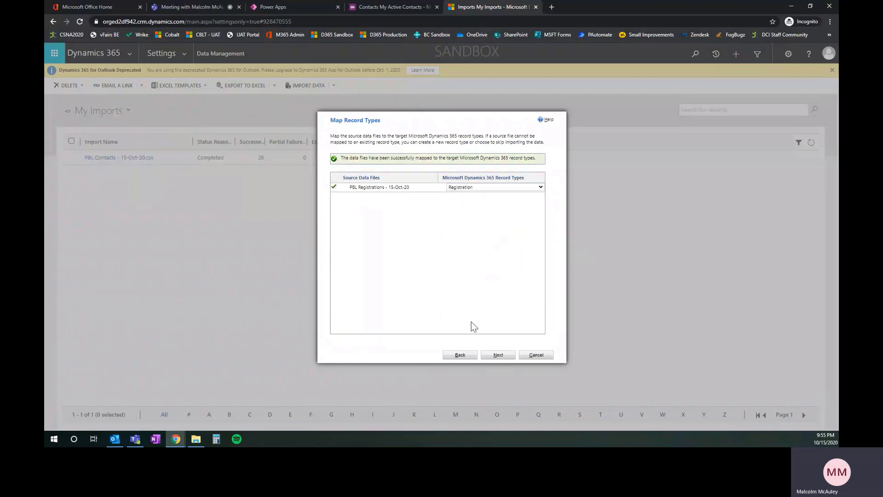
left_click(490, 354)
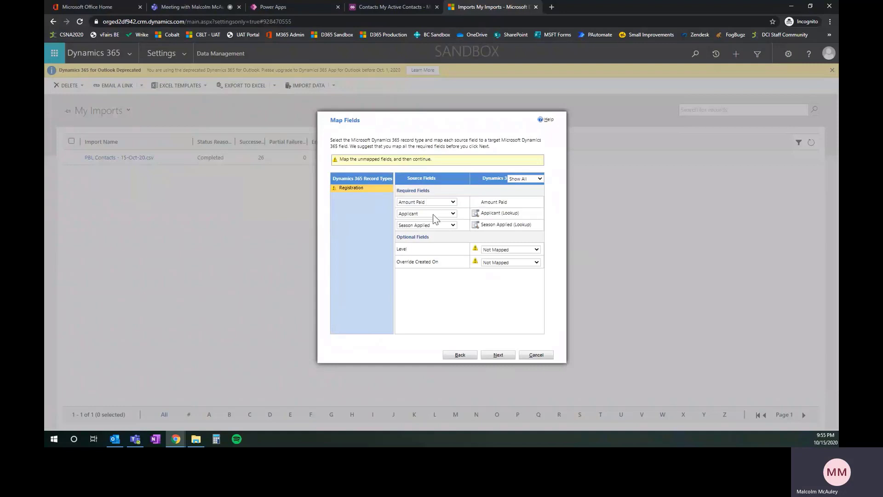
Map the Level source field to Division (Option Set), accepting the Intermediate, Junior and Senior value mappings
left_click(499, 251)
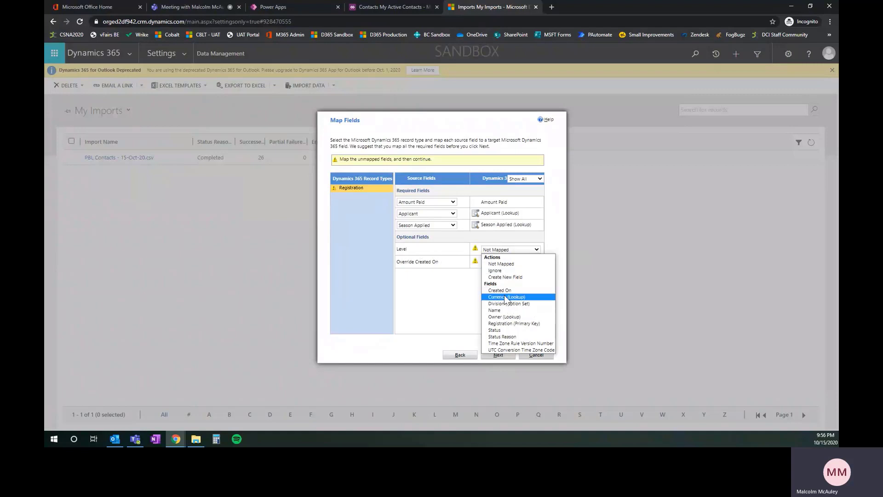
left_click(507, 303)
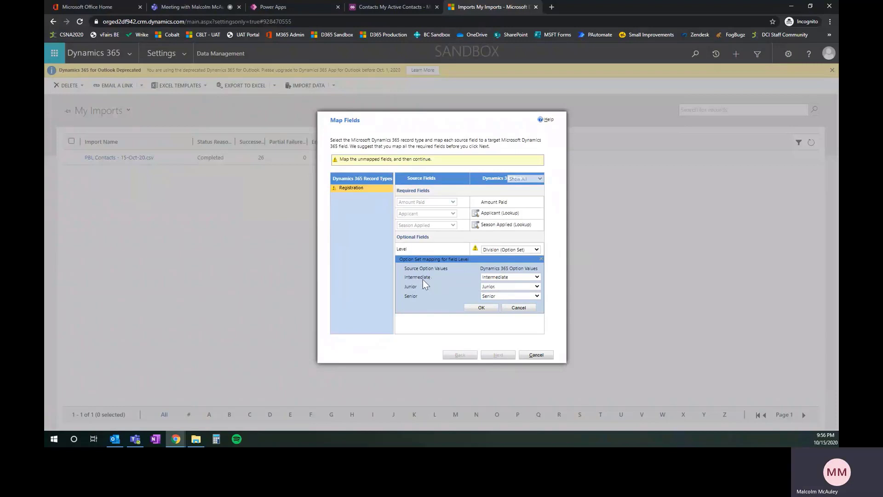
left_click(480, 308)
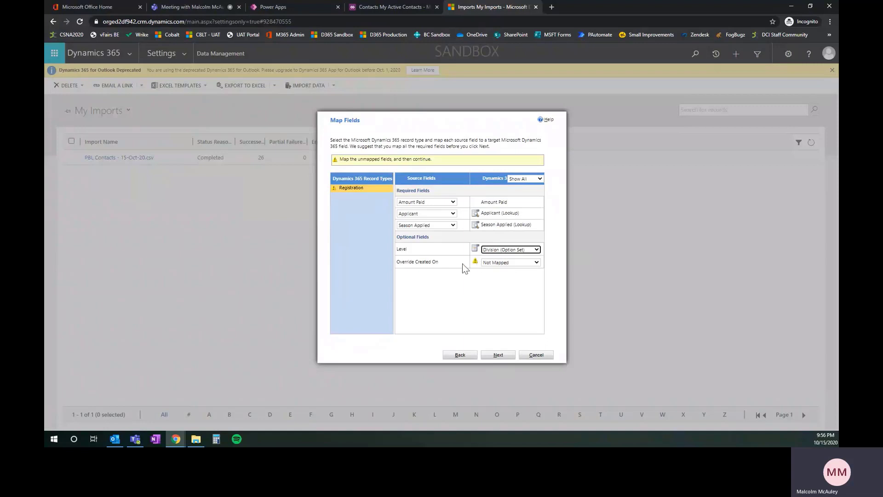
Map the Override Created On source field to Created On and continue to the registration mapping summary
left_click(501, 262)
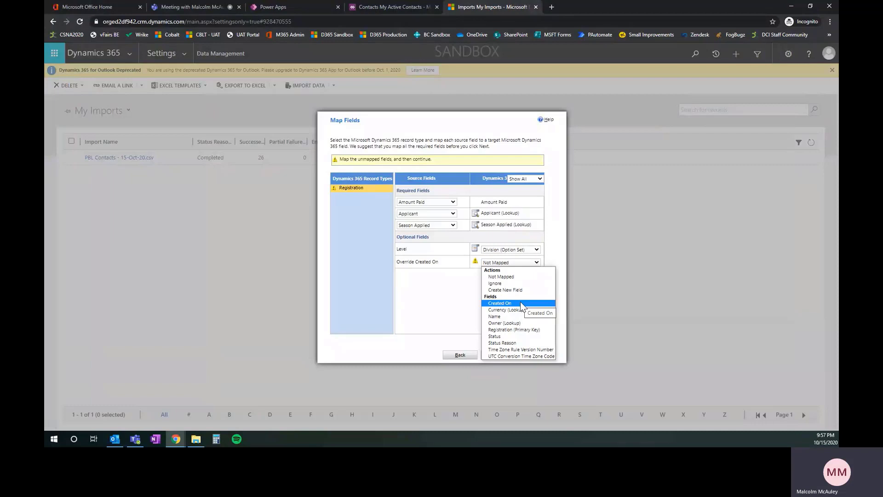
left_click(520, 303)
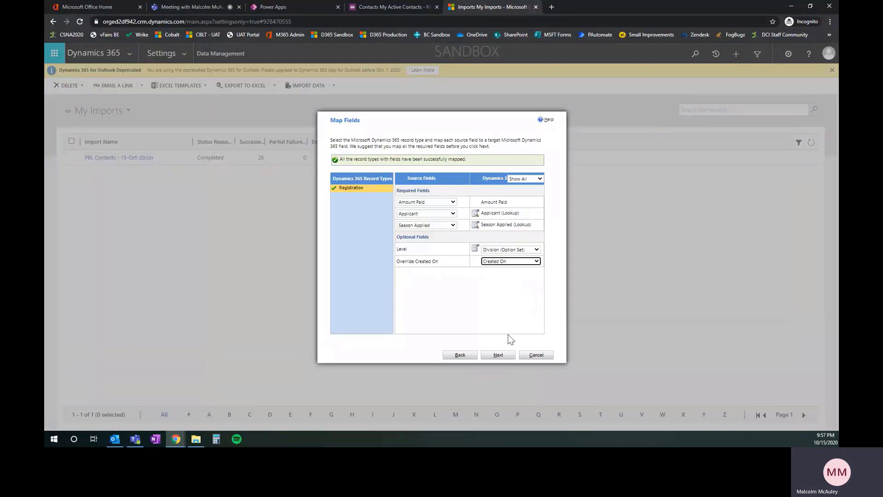
left_click(499, 355)
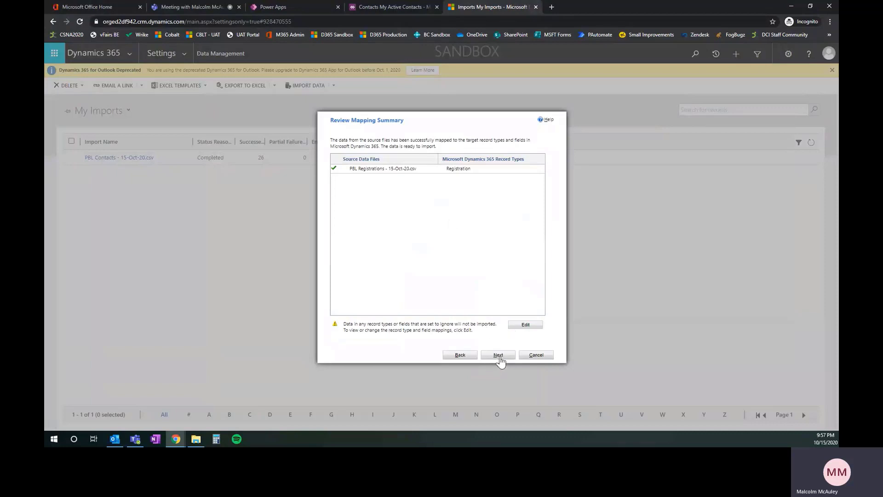
Submit the PBL Registrations import with duplicates allowed and no data map name, and finish the import wizard
left_click(499, 355)
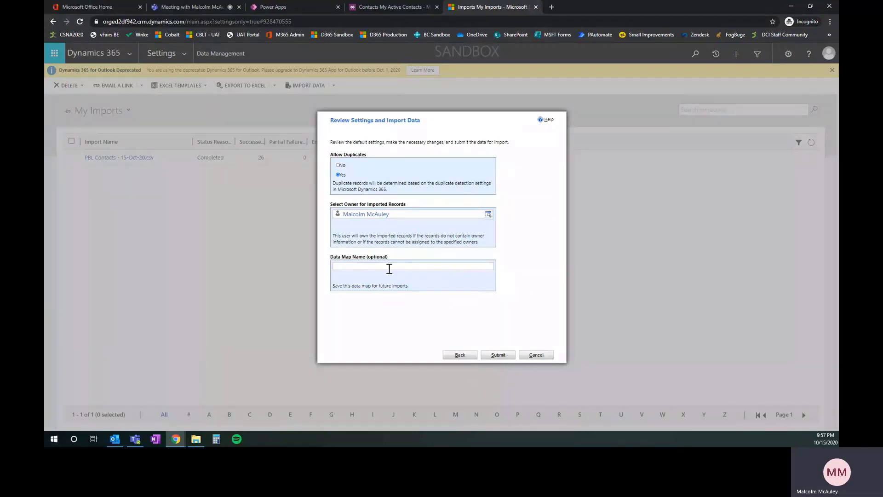
left_click(389, 268)
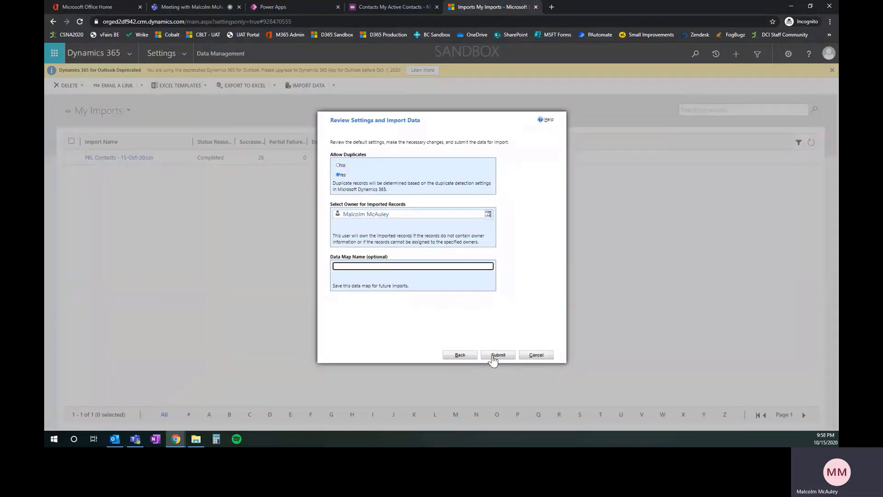
left_click(498, 356)
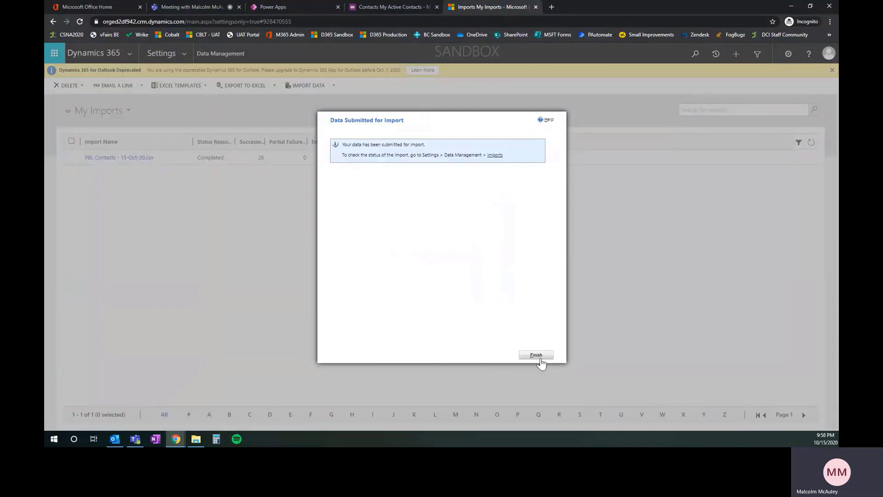
left_click(541, 359)
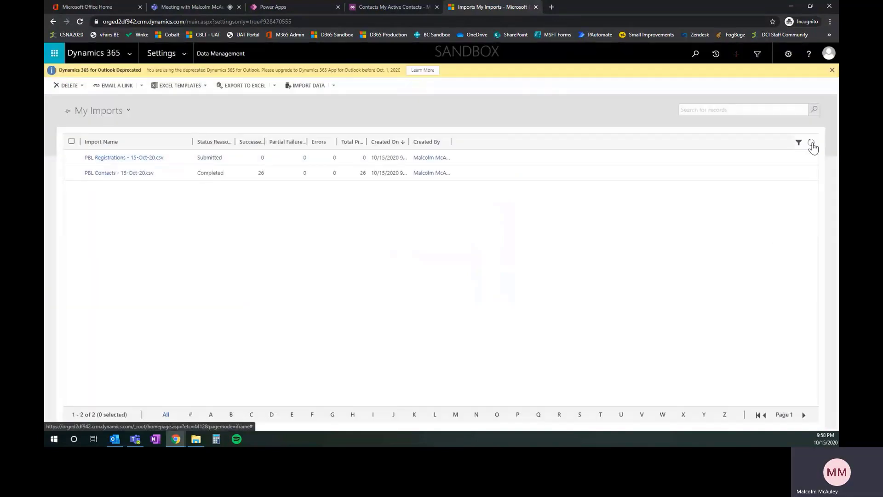
Refresh My Imports, review the successfully imported records of the PBL Registrations - 15-Oct-20.csv file, and close its window
left_click(812, 145)
left_click(813, 146)
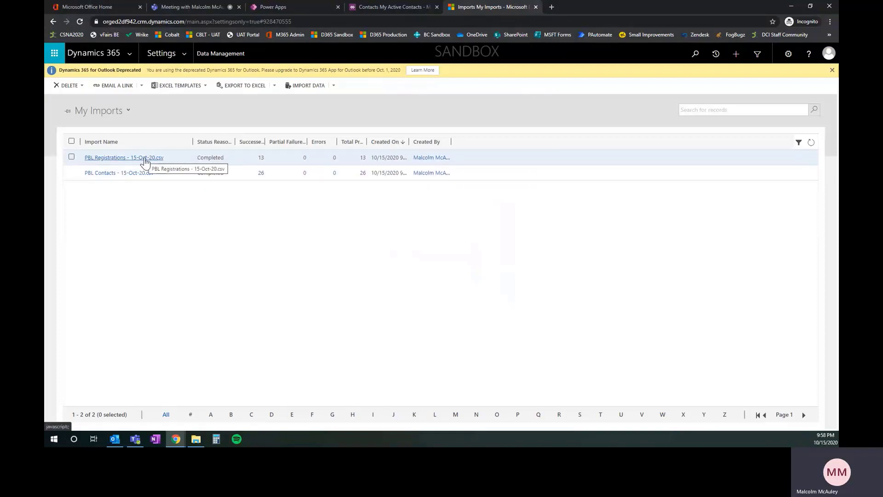
left_click(144, 159)
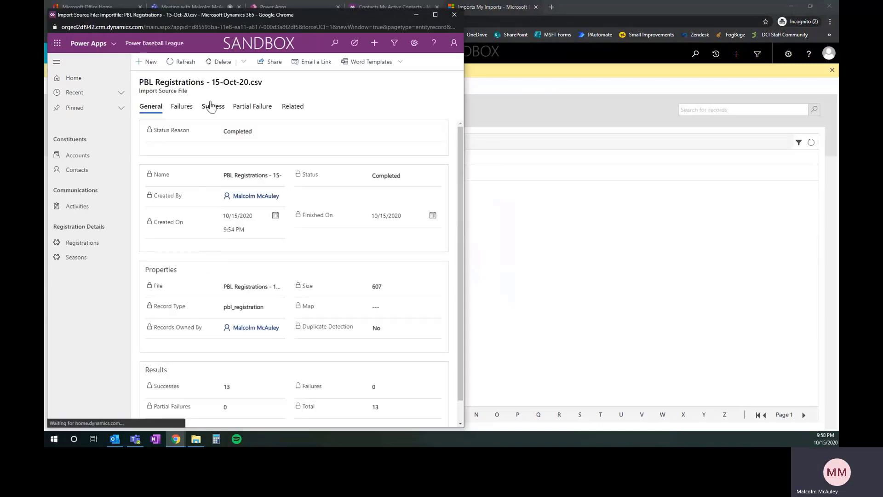
left_click(212, 106)
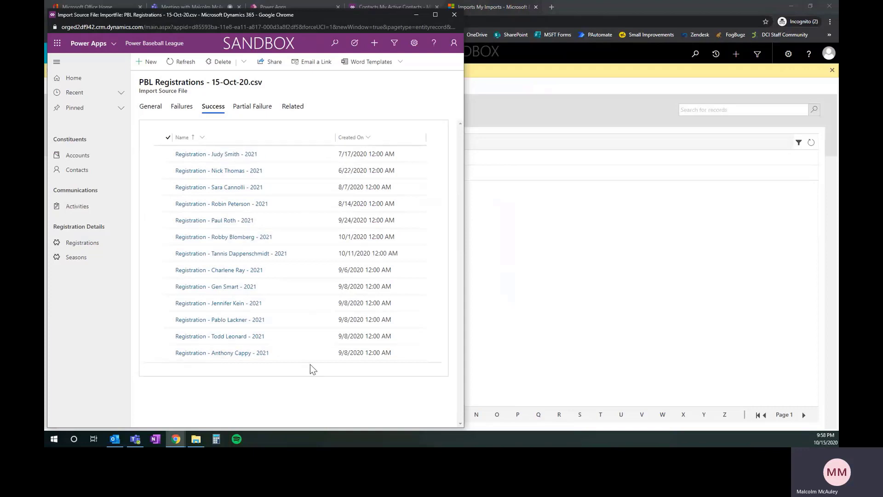
left_click(454, 15)
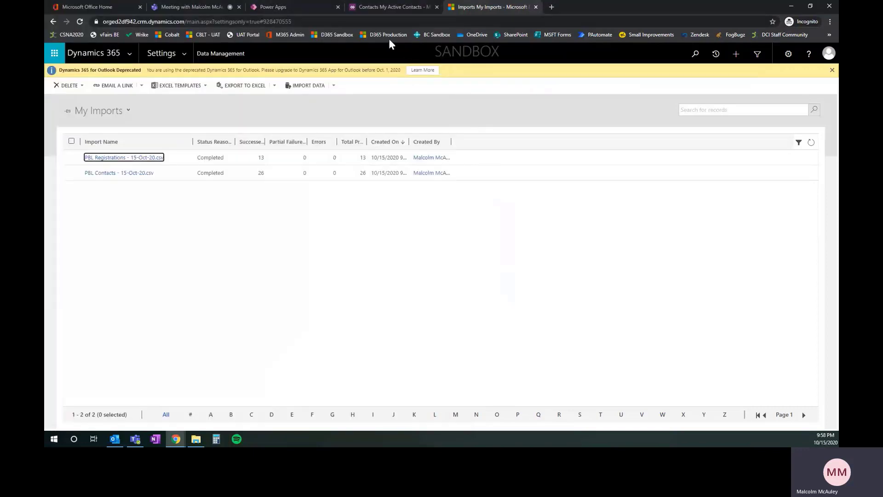
Open an imported youth contact from My Active Contacts and check the linked primary caregiver's contact details
left_click(382, 8)
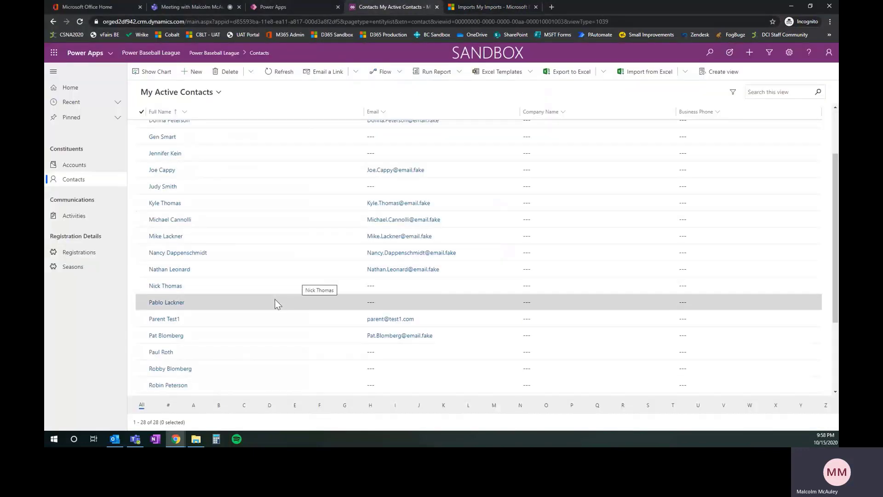
left_click(179, 288)
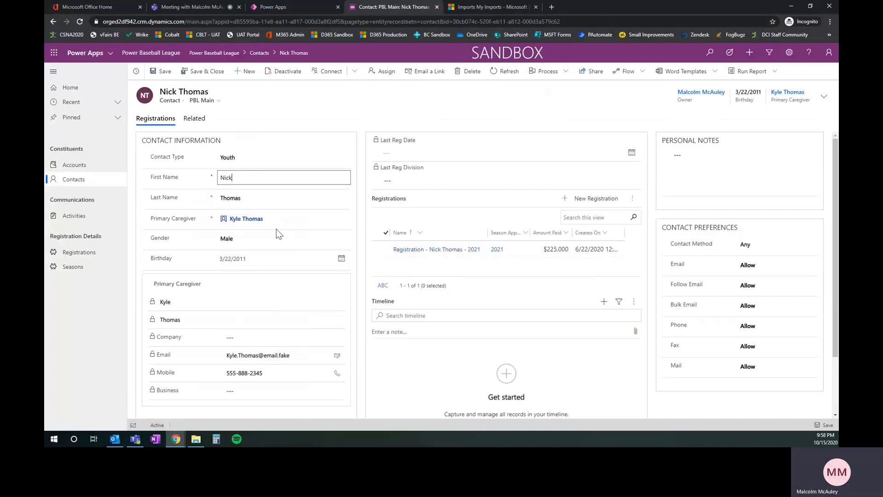
mouse_move(237, 225)
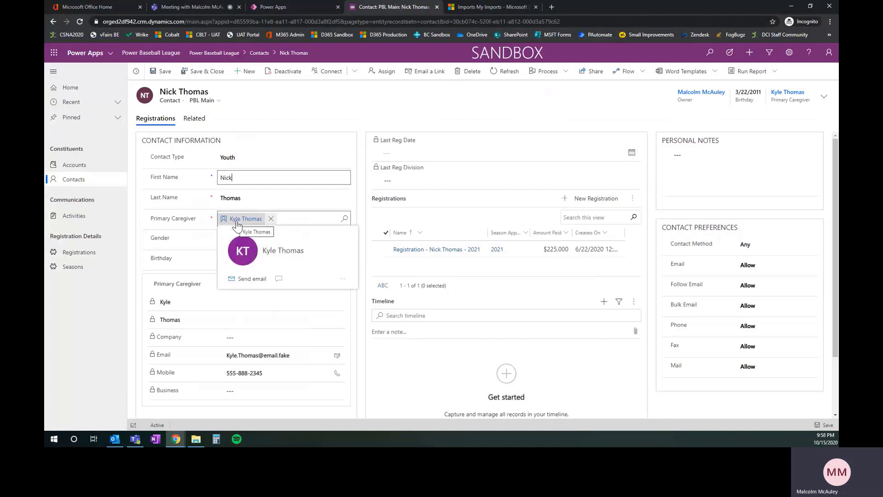
mouse_move(314, 242)
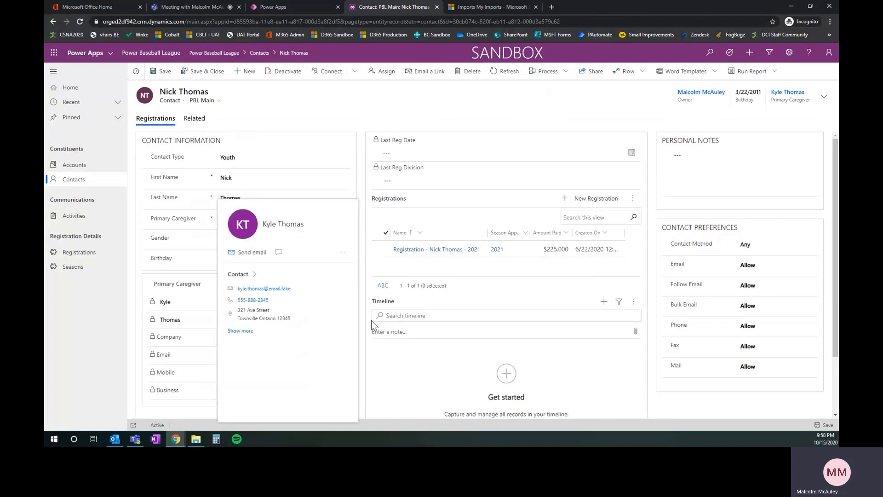